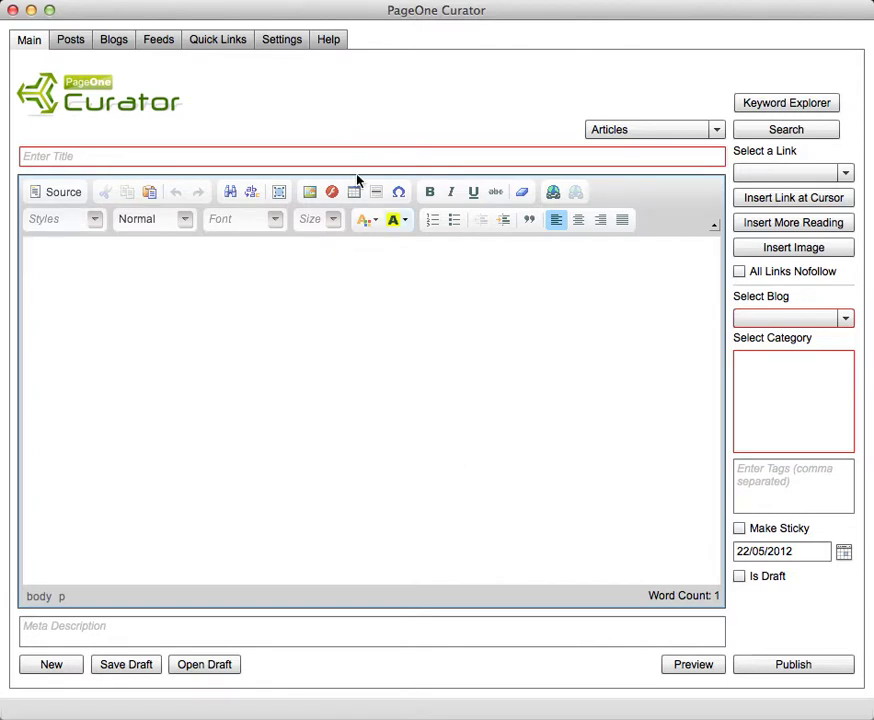
# Browse the blogs list, checking the SEO Blog and Second Hand Minis entries.
pyautogui.click(113, 41)
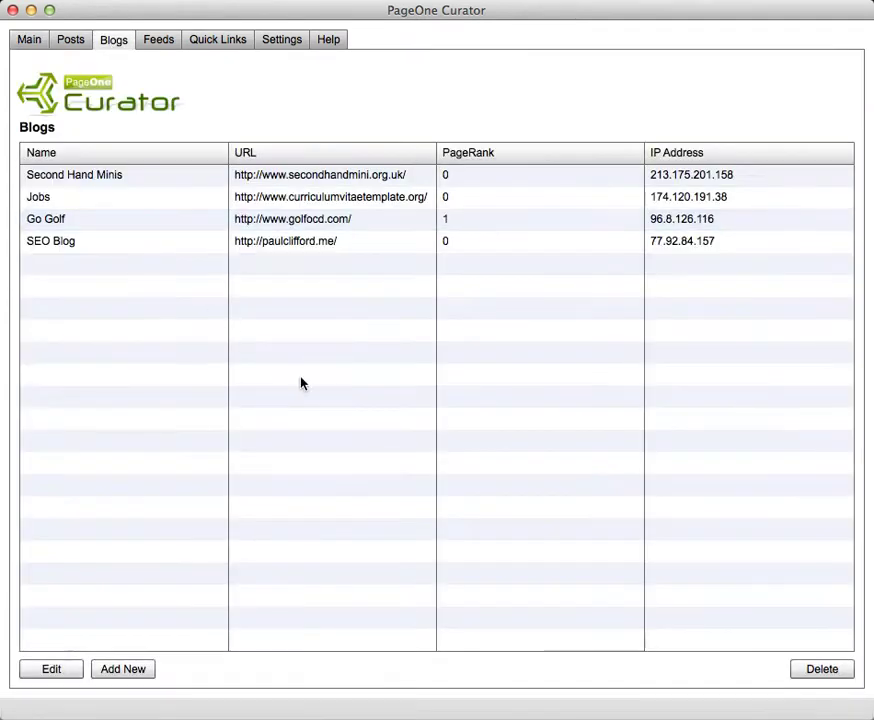
pyautogui.click(300, 238)
pyautogui.click(272, 300)
pyautogui.moveTo(479, 225); pyautogui.dragTo(482, 180)
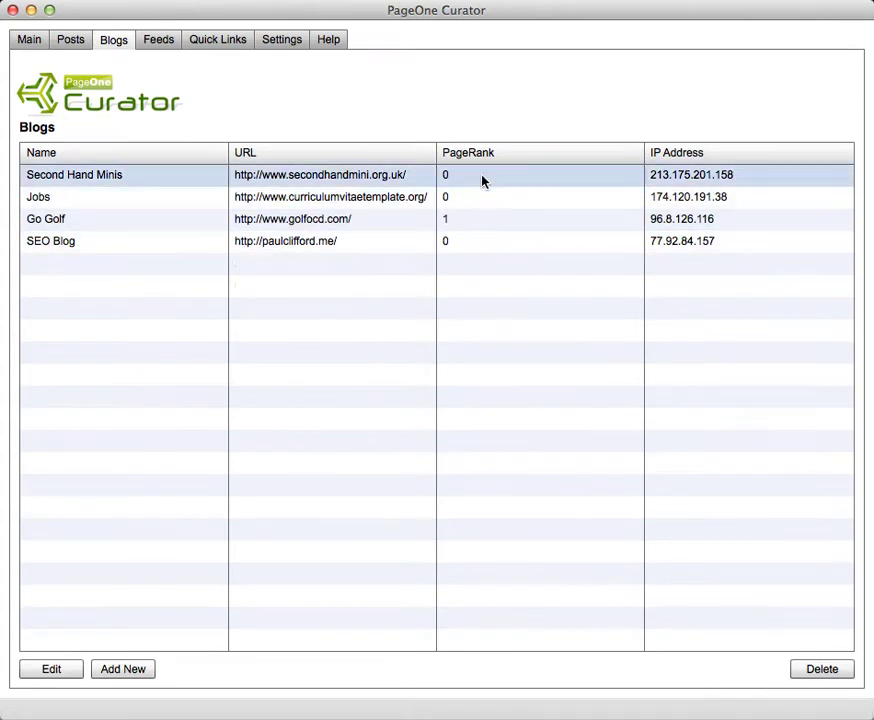
pyautogui.keyDown('super'); pyautogui.click(479, 180); pyautogui.keyUp('super')
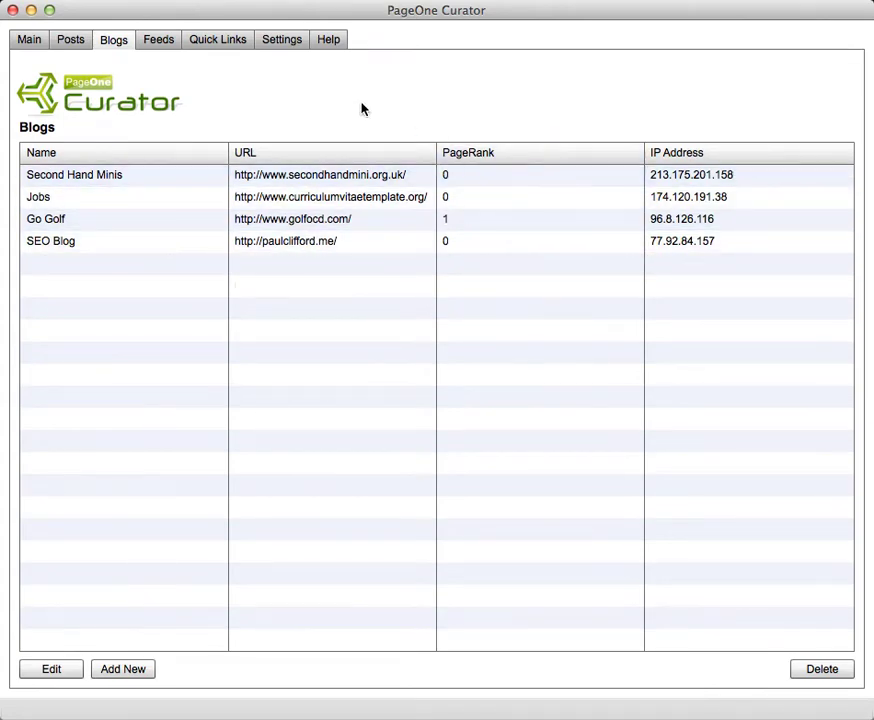
# Look through existing posts such as Some Excellent SEO Tools and Mini United 2012.
pyautogui.click(72, 44)
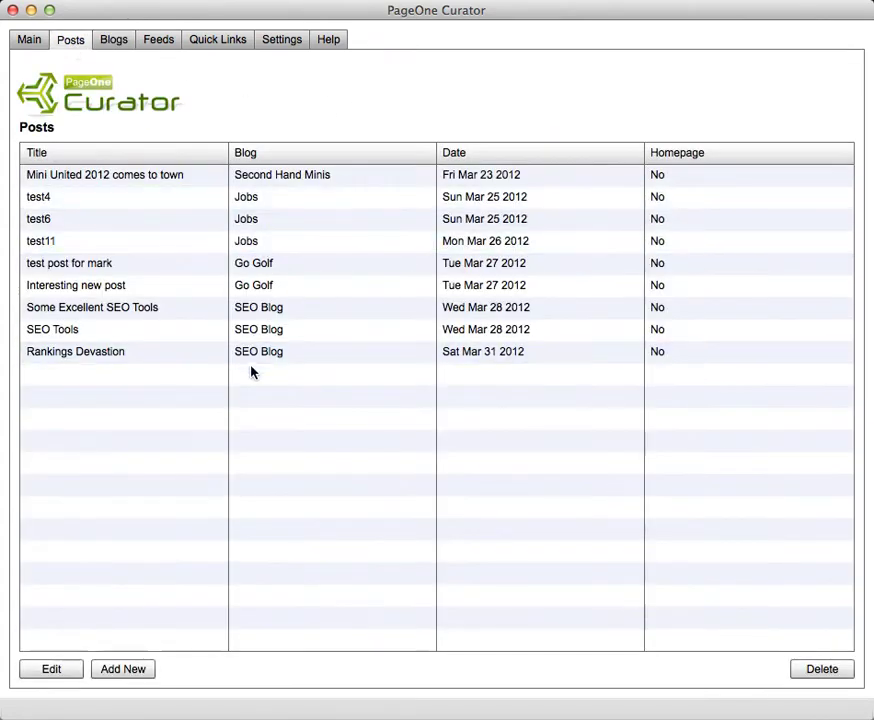
pyautogui.click(272, 305)
pyautogui.moveTo(272, 305); pyautogui.dragTo(334, 168)
pyautogui.keyDown('super'); pyautogui.click(334, 168); pyautogui.keyUp('super')
pyautogui.moveTo(388, 244); pyautogui.dragTo(316, 181)
pyautogui.keyDown('super'); pyautogui.click(316, 181); pyautogui.keyUp('super')
# Scroll the subscribed feeds down to Entertainment and Fashion, then return to the Main editor.
pyautogui.click(157, 43)
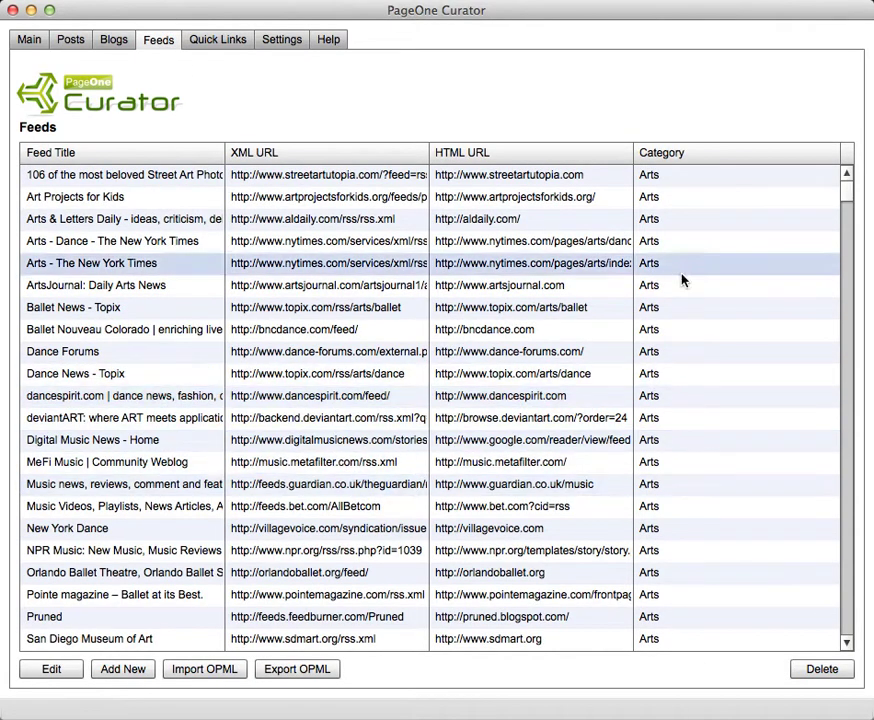
pyautogui.moveTo(846, 199); pyautogui.dragTo(847, 302)
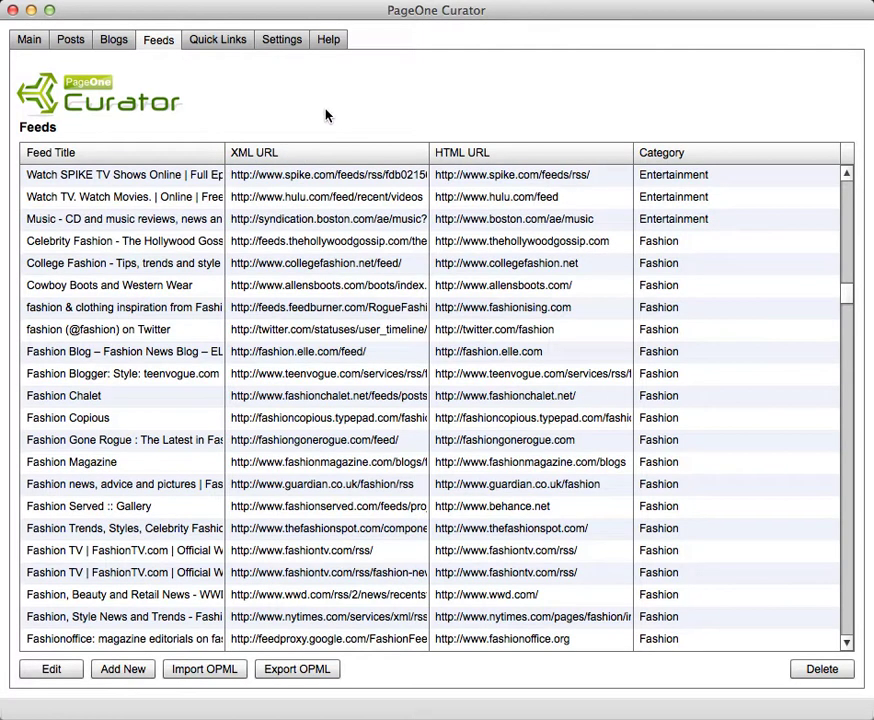
pyautogui.click(29, 42)
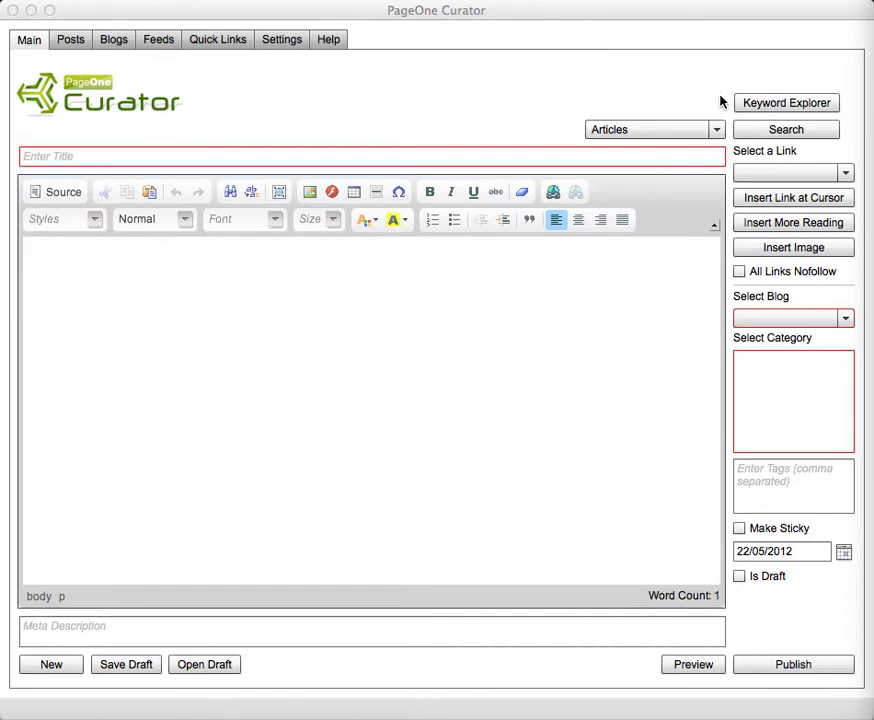
# Open Keyword Explorer with seed keyword 'mini john cooper' and Alphabetical result ordering.
pyautogui.click(775, 110)
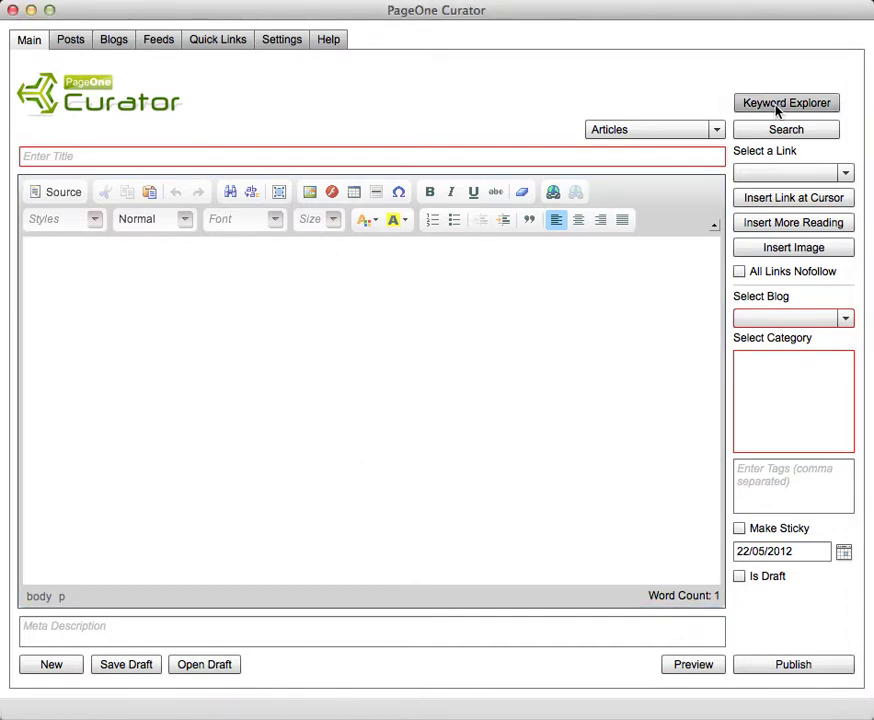
pyautogui.click(777, 108)
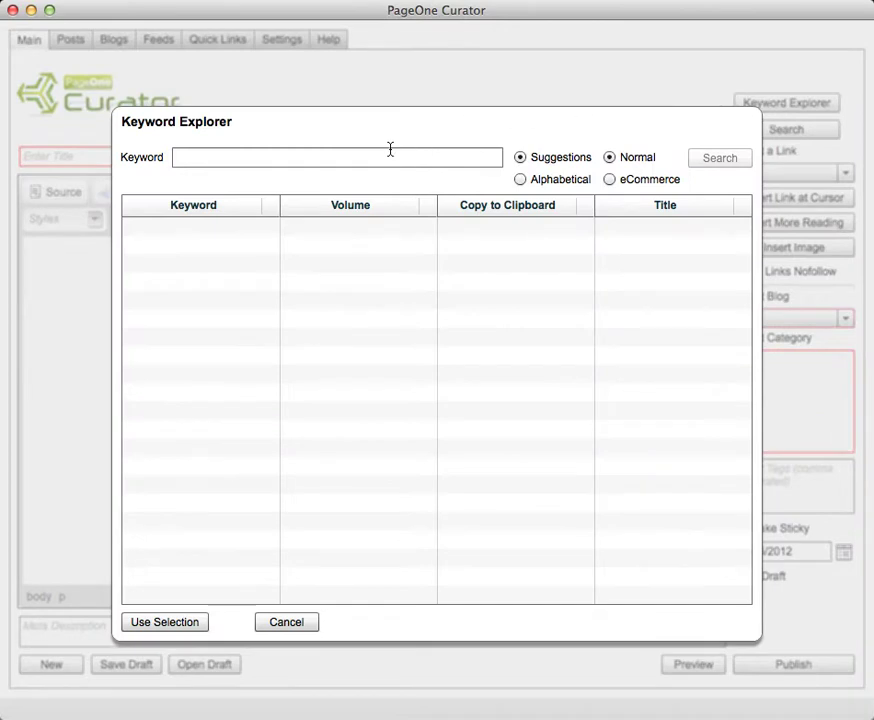
pyautogui.click(390, 160)
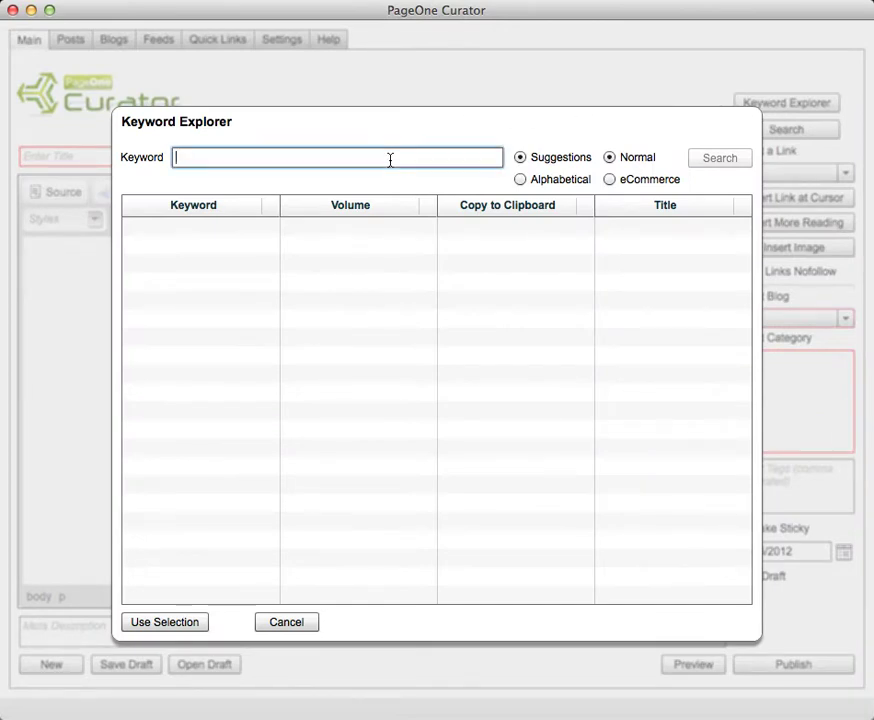
pyautogui.write('mini john cooper')
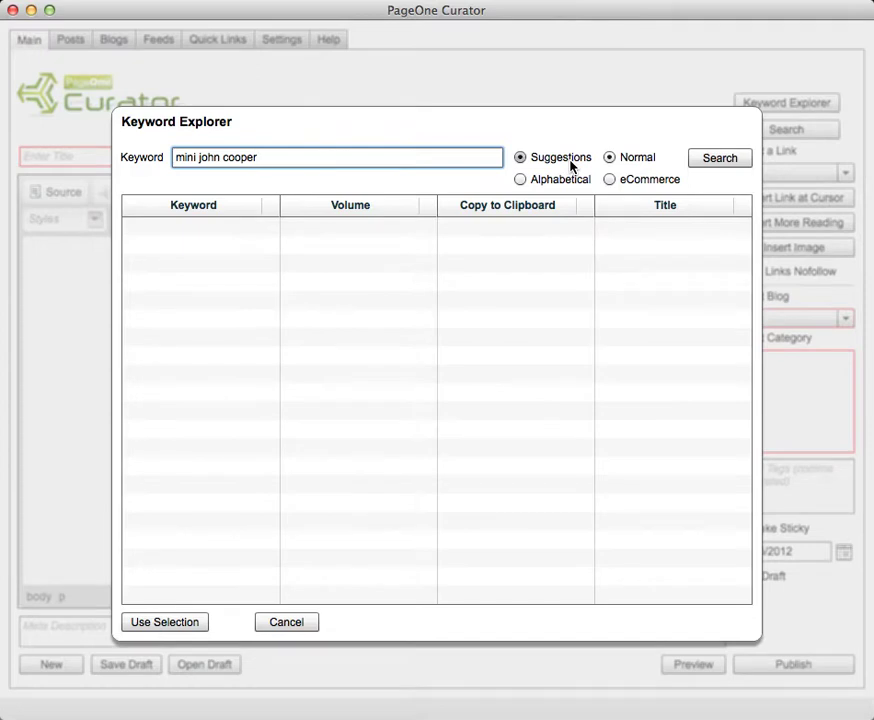
pyautogui.click(519, 180)
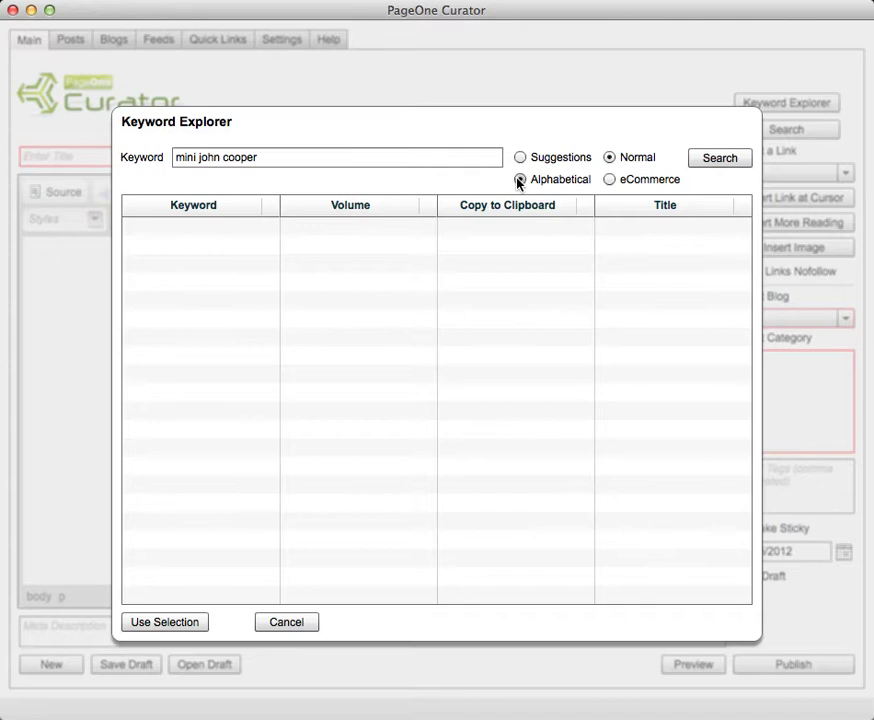
pyautogui.click(270, 158)
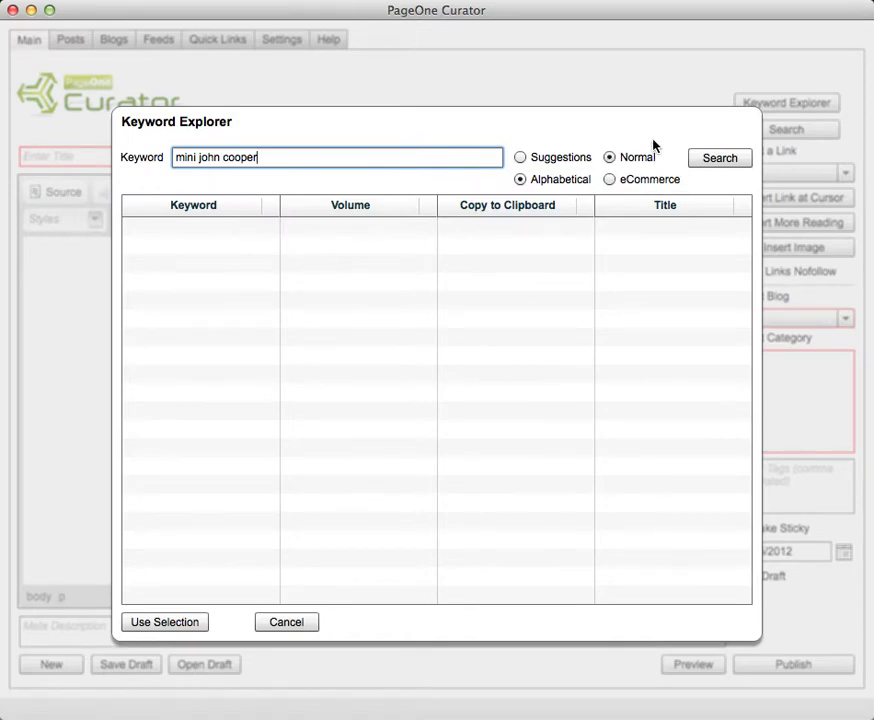
# Search keywords, make 'mini john cooper works 0-60' the title, and mark works, coupe, review for copying.
pyautogui.click(720, 160)
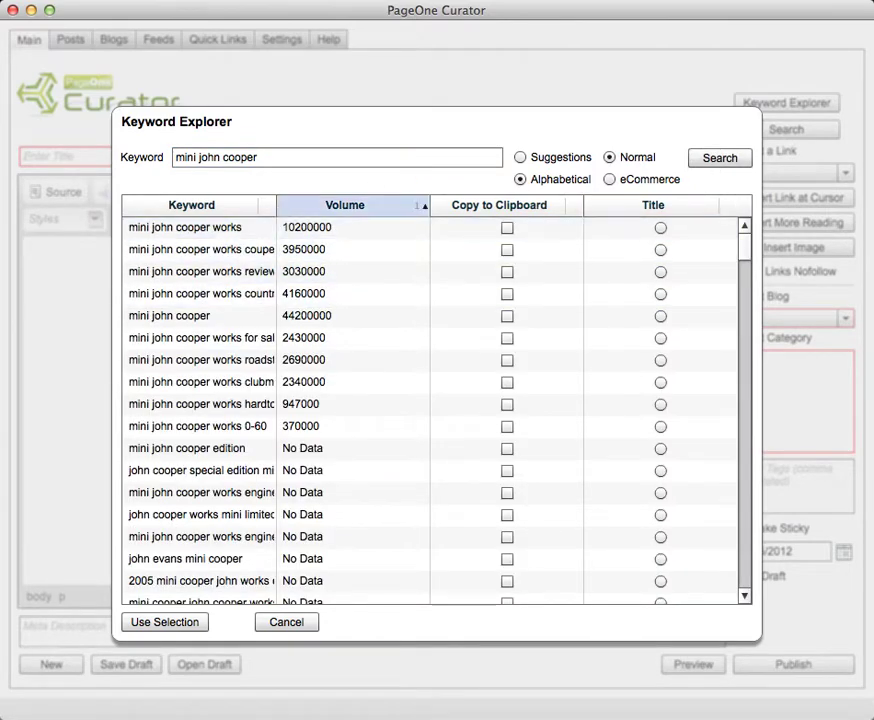
pyautogui.moveTo(276, 205); pyautogui.dragTo(360, 209)
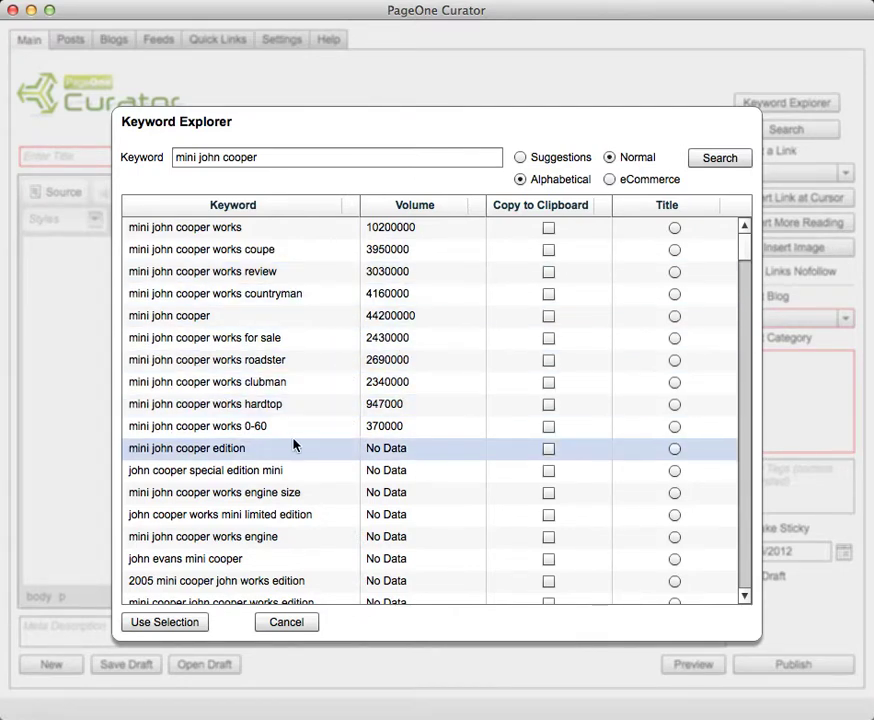
pyautogui.click(674, 428)
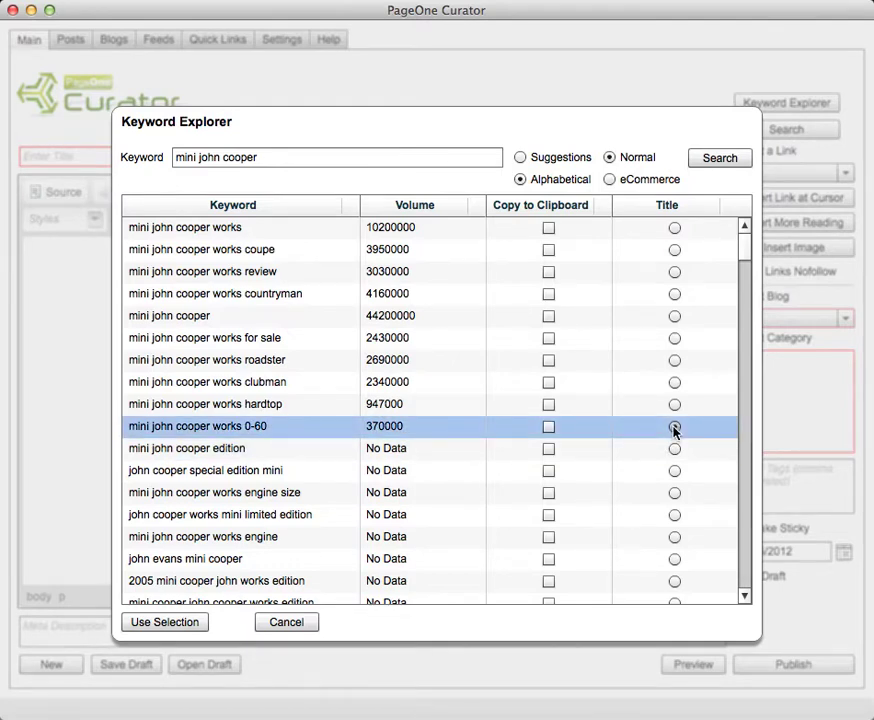
pyautogui.click(673, 427)
pyautogui.click(548, 274)
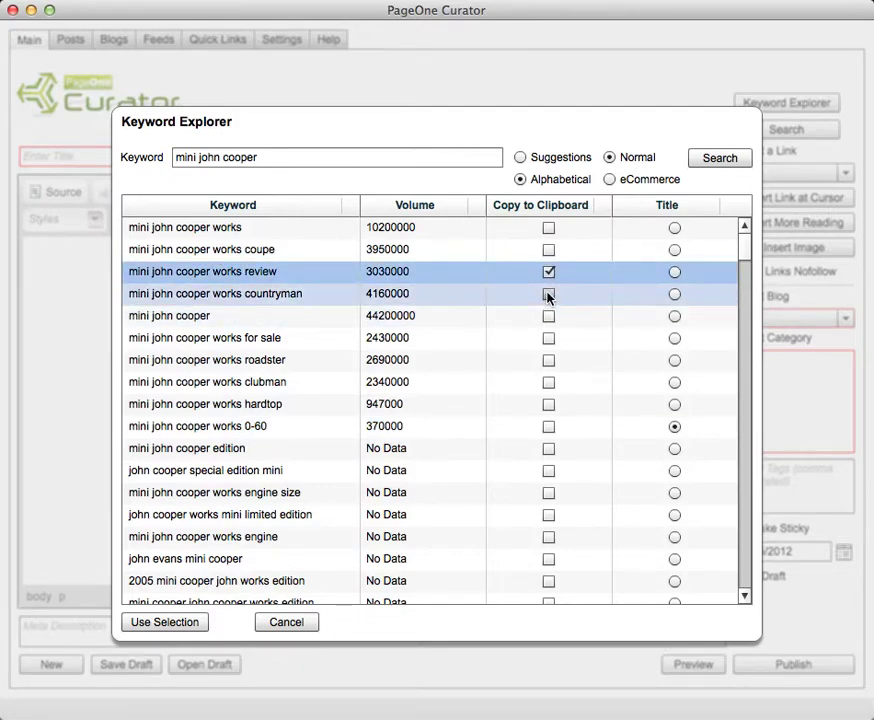
pyautogui.click(548, 250)
pyautogui.click(548, 228)
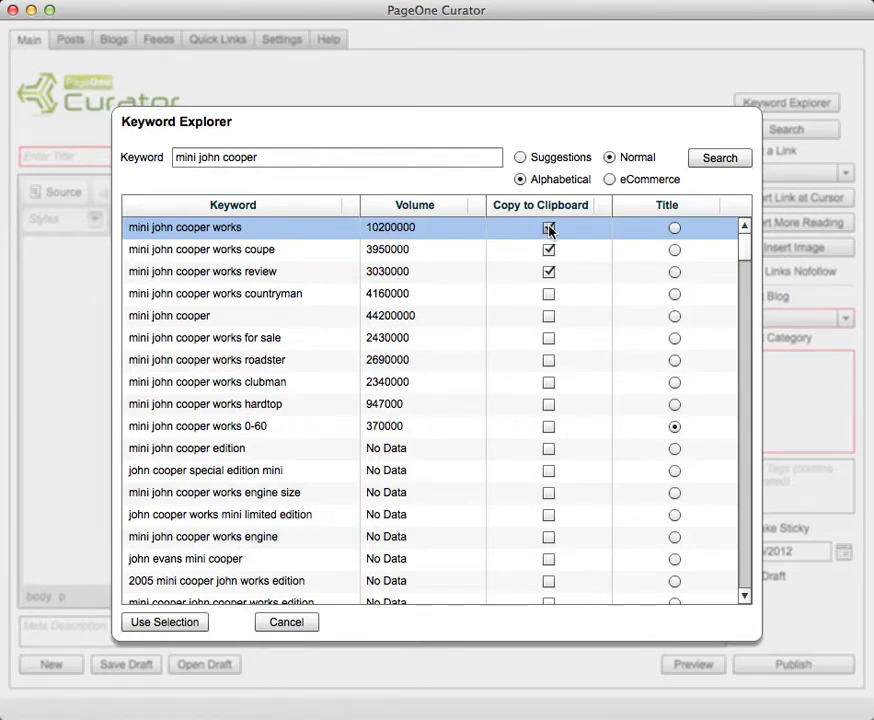
# Apply the keywords and correct the title to 'Mini john cooper works 0-60'.
pyautogui.click(176, 623)
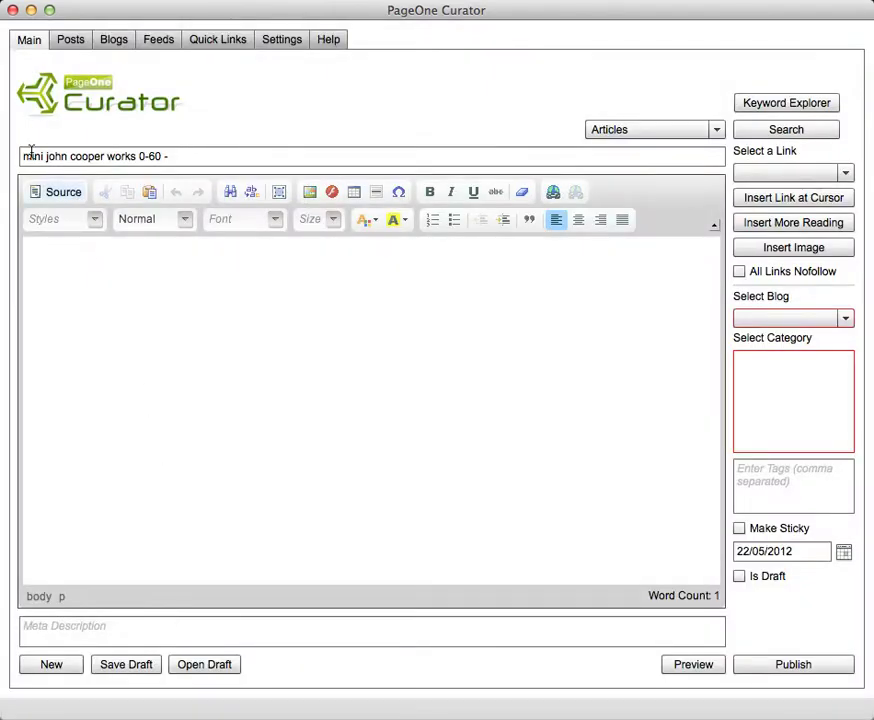
pyautogui.click(31, 154)
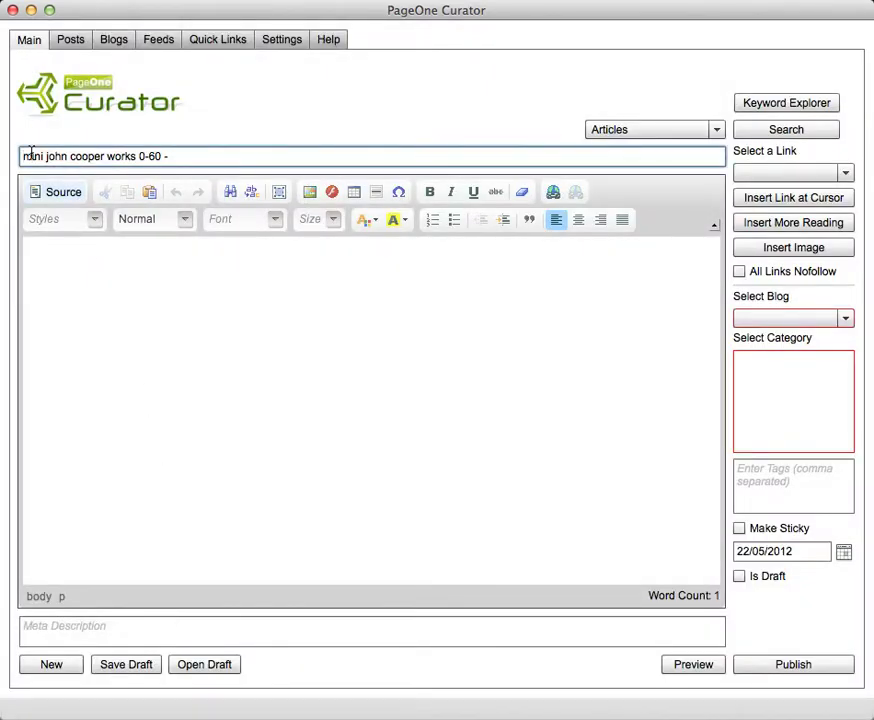
pyautogui.press('BackSpace')
pyautogui.write('M')
pyautogui.press('BackSpace')
pyautogui.press('BackSpace')
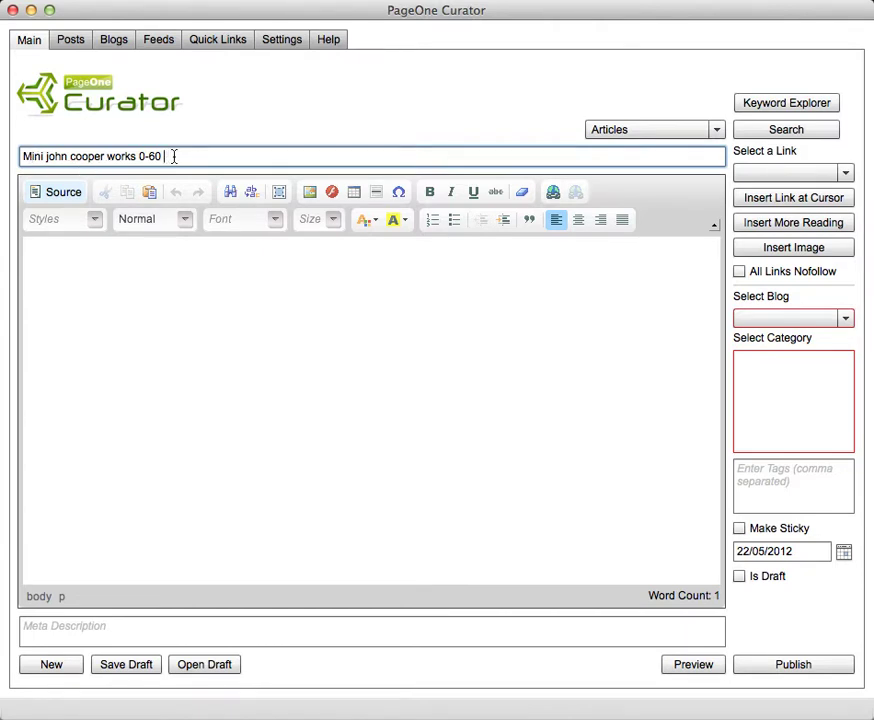
# Paste the three copied keyword lines into the post body with blank lines around them.
pyautogui.click(247, 337)
pyautogui.press('Return')
pyautogui.press('Return')
pyautogui.press('Return')
pyautogui.press('Return')
pyautogui.press('Return')
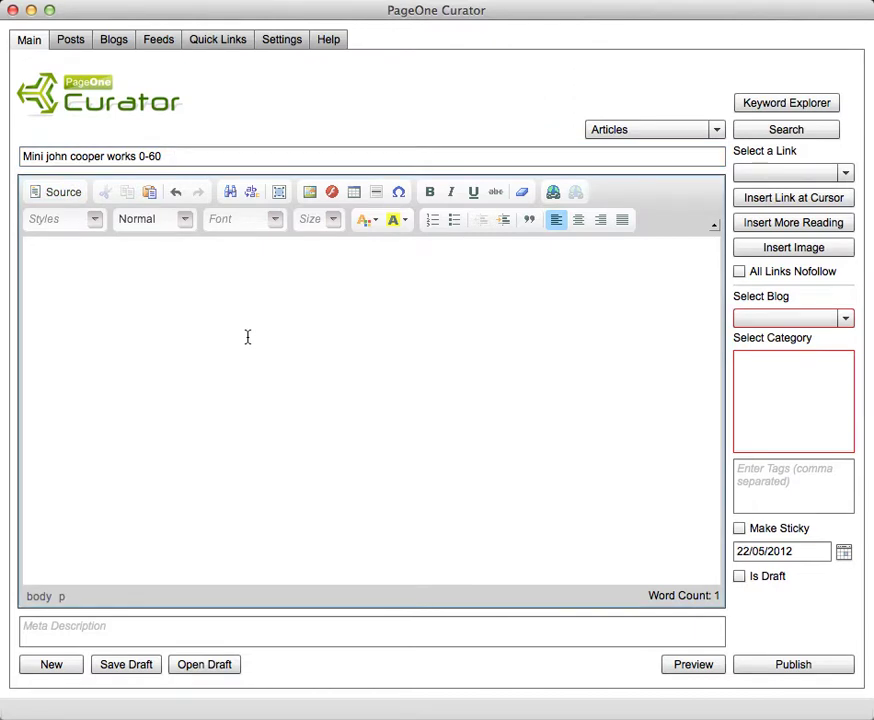
pyautogui.write('mini john cooper works mini john cooper works coupe mini john cooper works review')
pyautogui.press('Return')
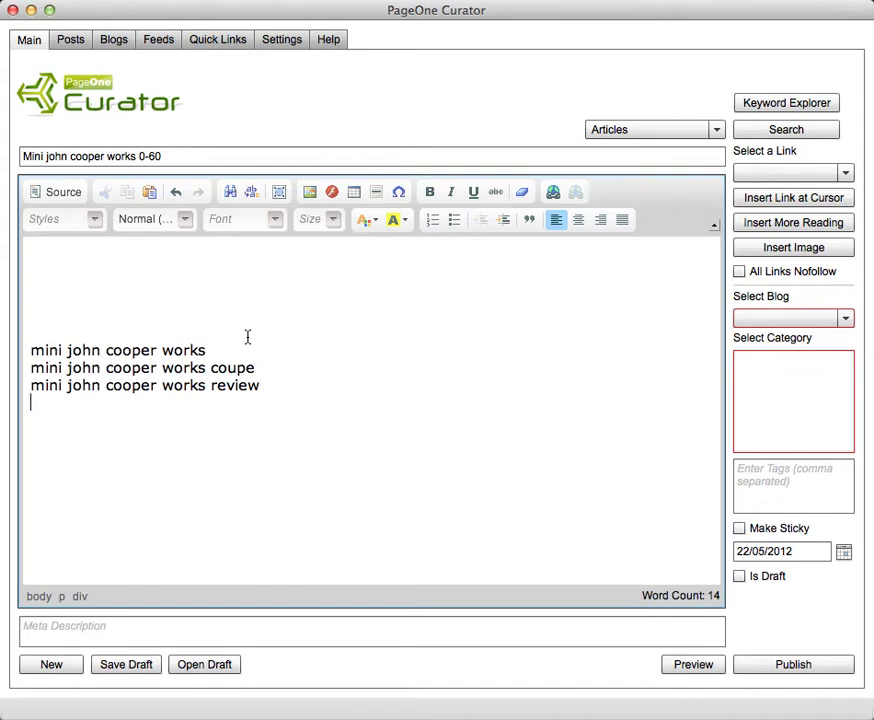
pyautogui.press('Return')
pyautogui.press('Return')
pyautogui.click(131, 298)
pyautogui.click(118, 282)
# Search Google BlogSearch for 'mini john cooper' articles.
pyautogui.click(709, 130)
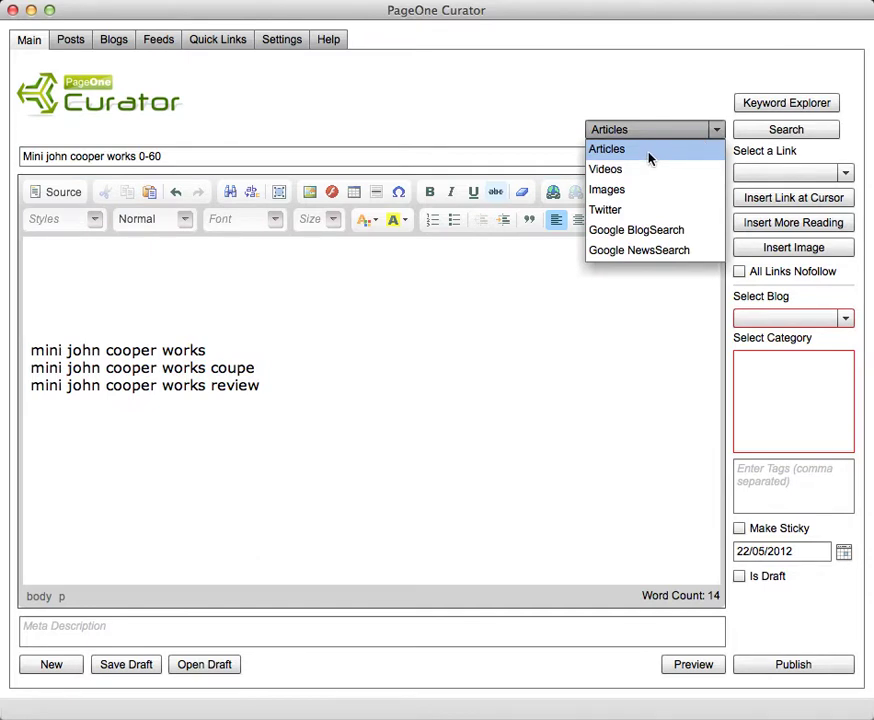
pyautogui.click(665, 231)
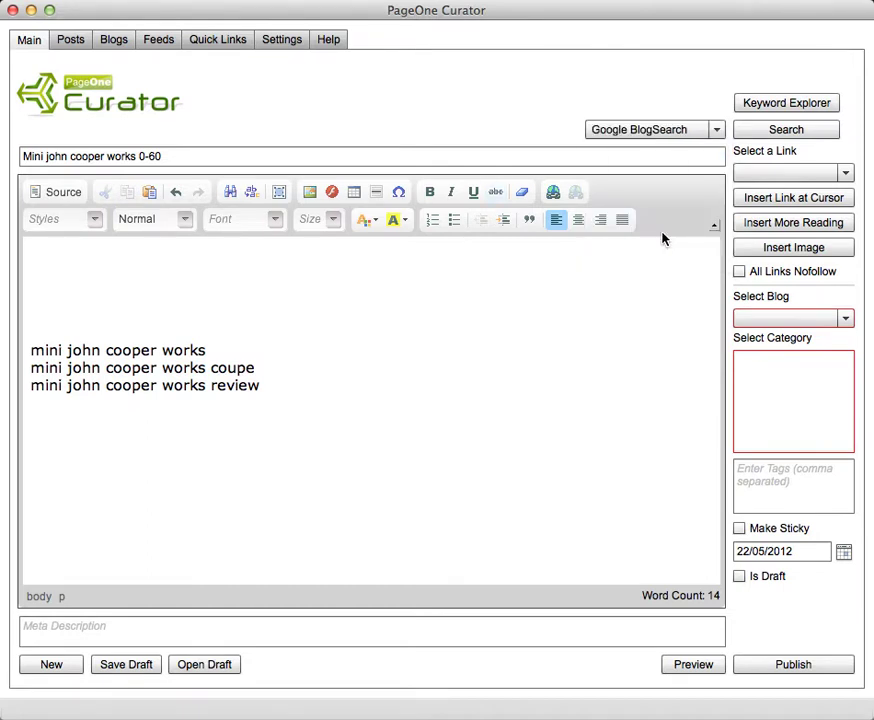
pyautogui.click(824, 132)
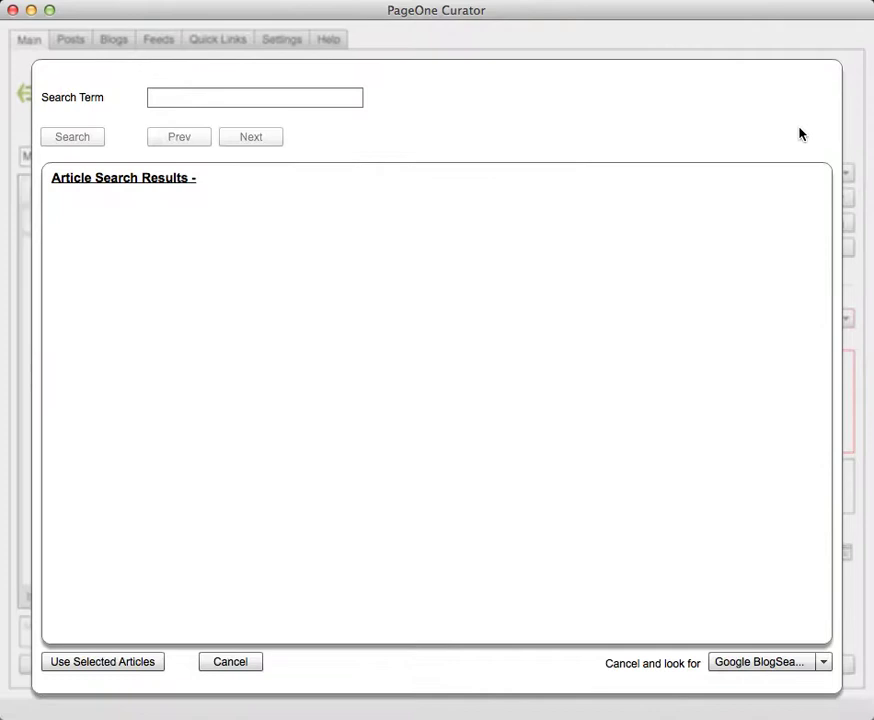
pyautogui.click(340, 95)
pyautogui.write('mini john cooper')
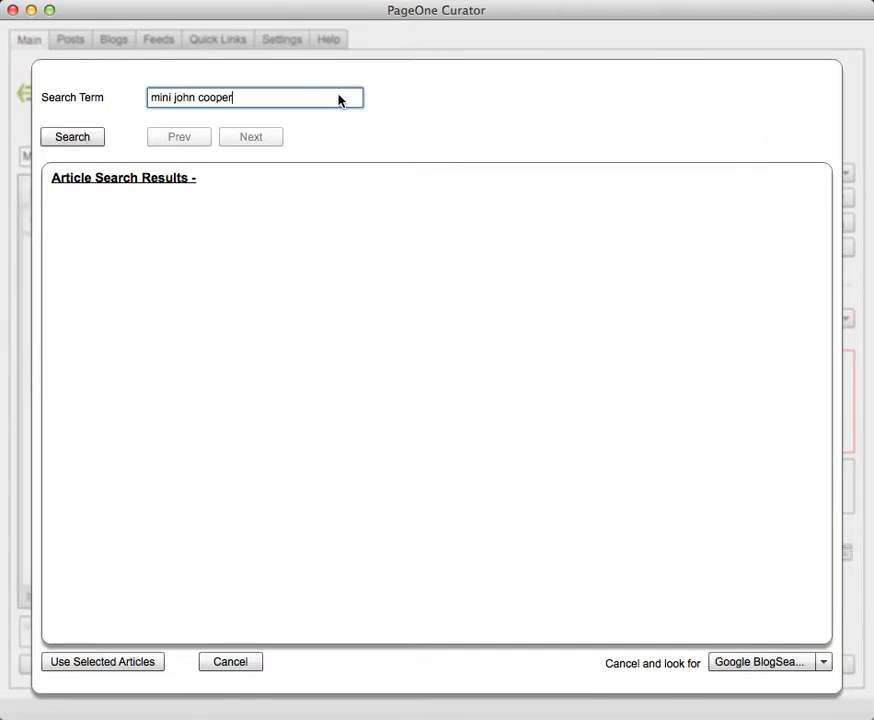
pyautogui.click(68, 139)
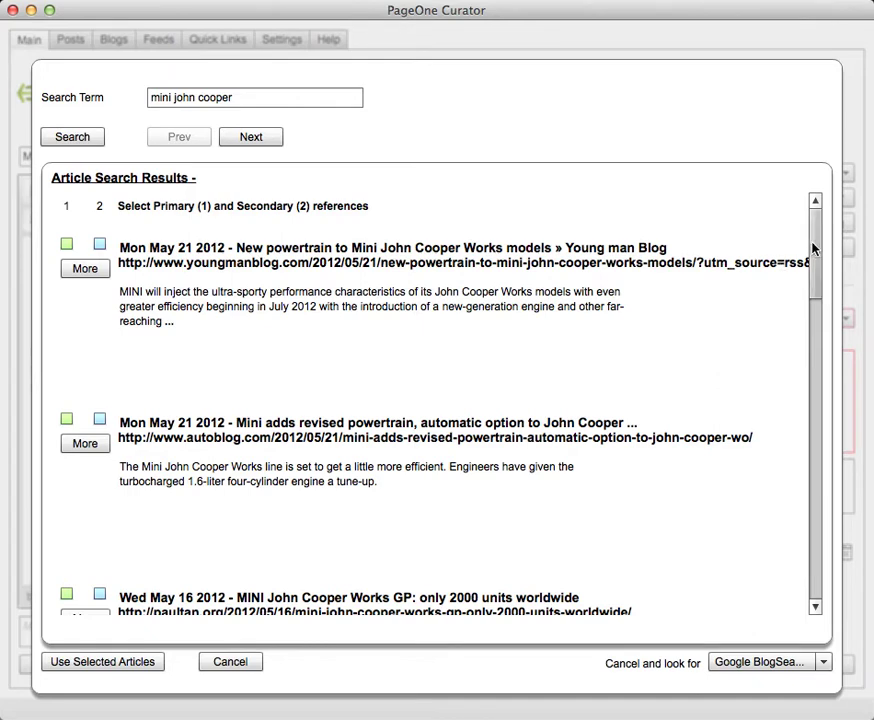
pyautogui.moveTo(815, 248)
pyautogui.mouseDown()
pyautogui.moveTo(806, 313)
pyautogui.moveTo(815, 243)
pyautogui.mouseUp()
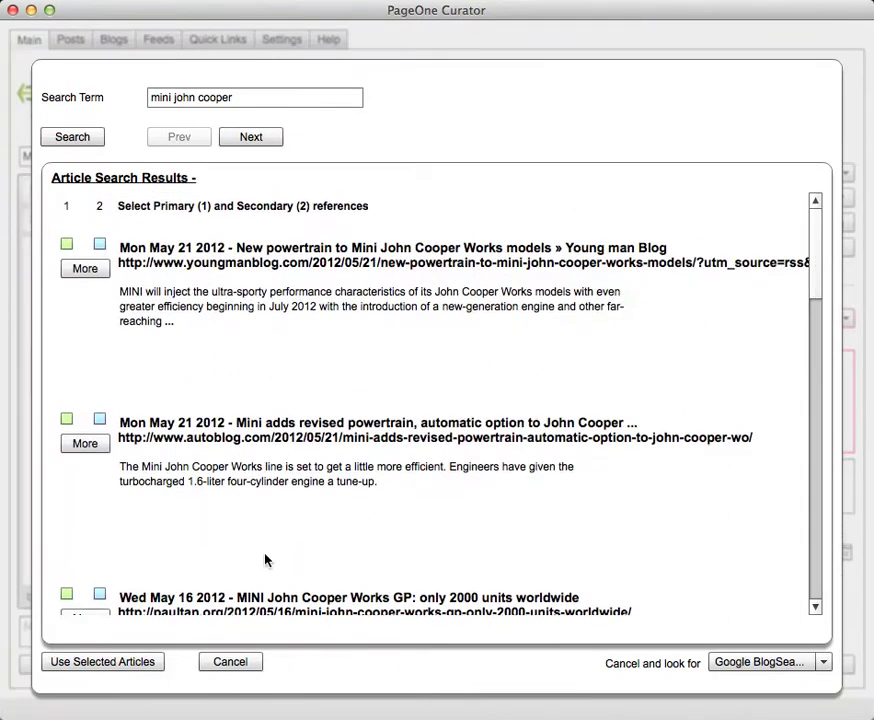
# Mark the Autoblog revised-powertrain article as primary and select its opening paragraphs to quote.
pyautogui.click(66, 420)
pyautogui.click(85, 445)
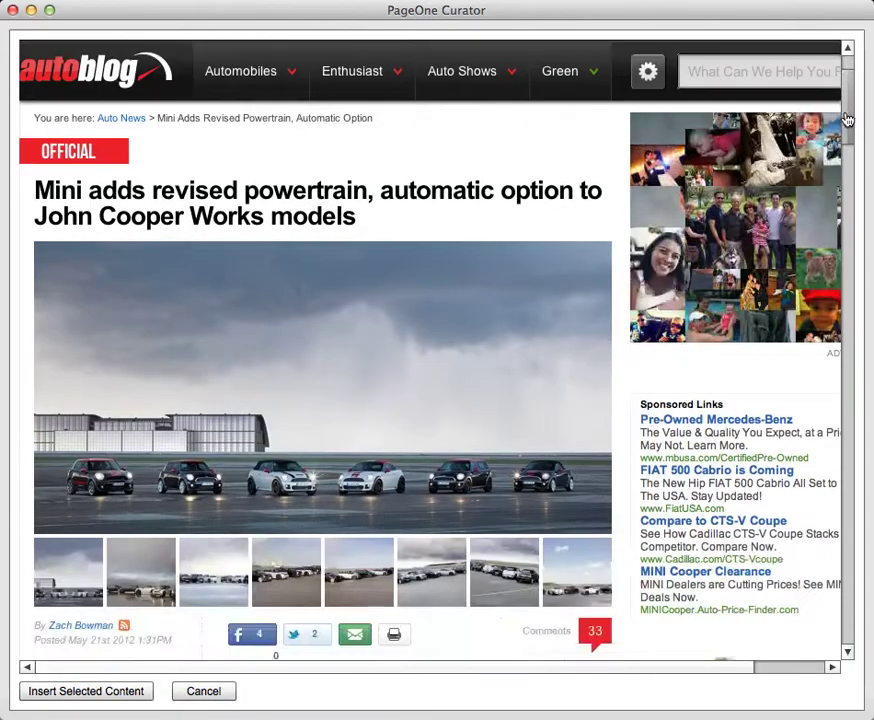
pyautogui.moveTo(845, 120); pyautogui.dragTo(842, 157)
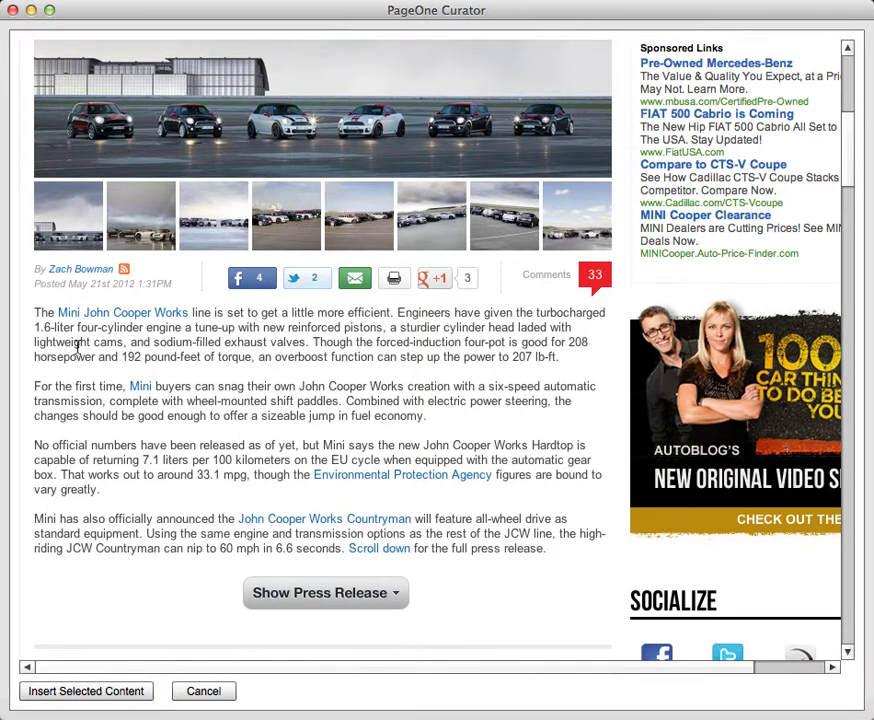
pyautogui.moveTo(34, 313); pyautogui.dragTo(346, 550)
pyautogui.click(118, 693)
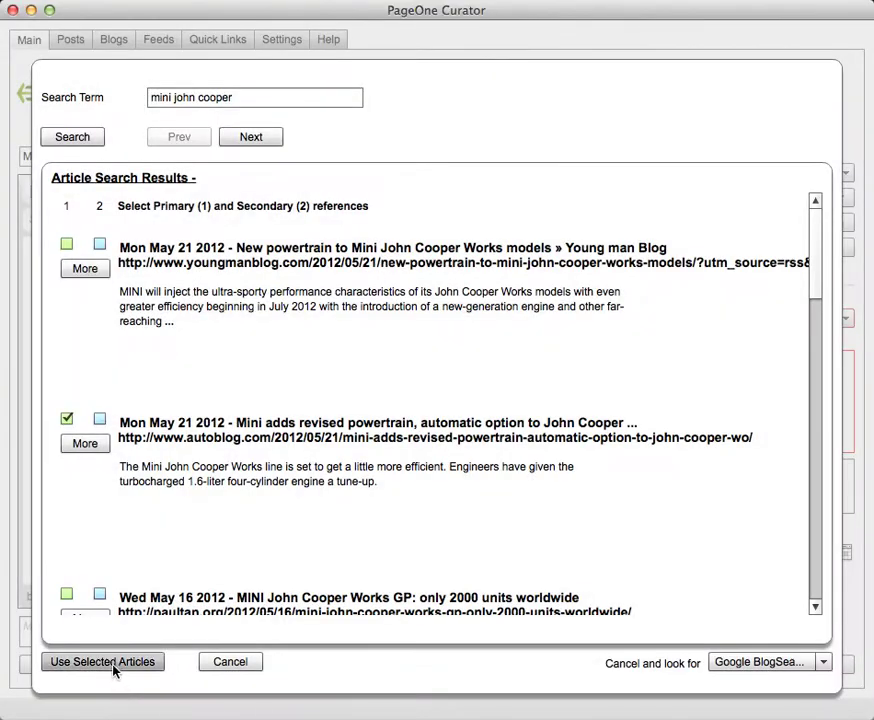
# Insert the Autoblog article with its 'More at' link into the post, then go to the blank top line.
pyautogui.click(114, 665)
pyautogui.click(113, 666)
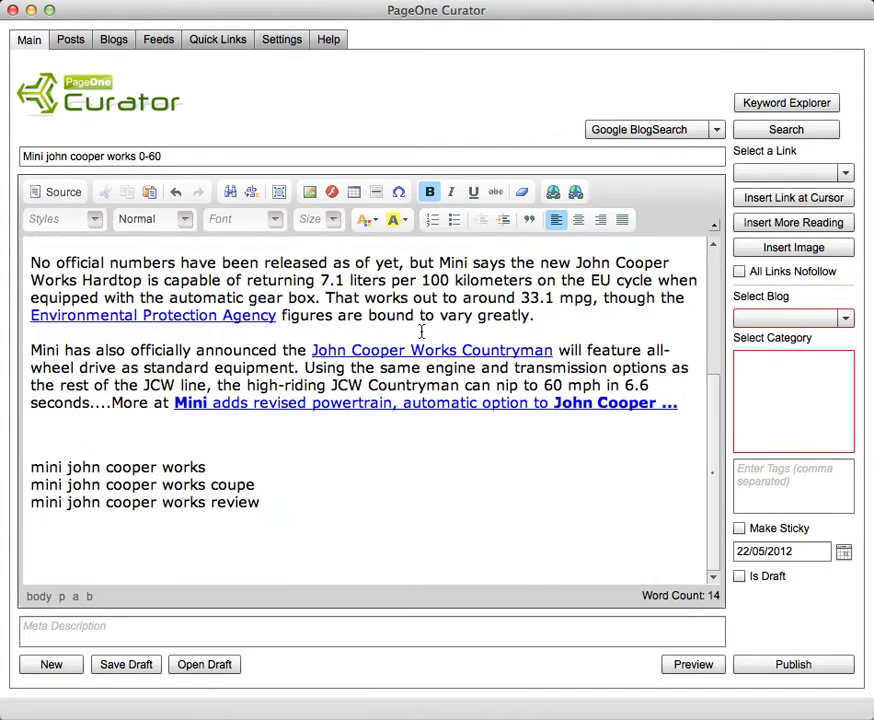
pyautogui.scroll(5, 421, 333)
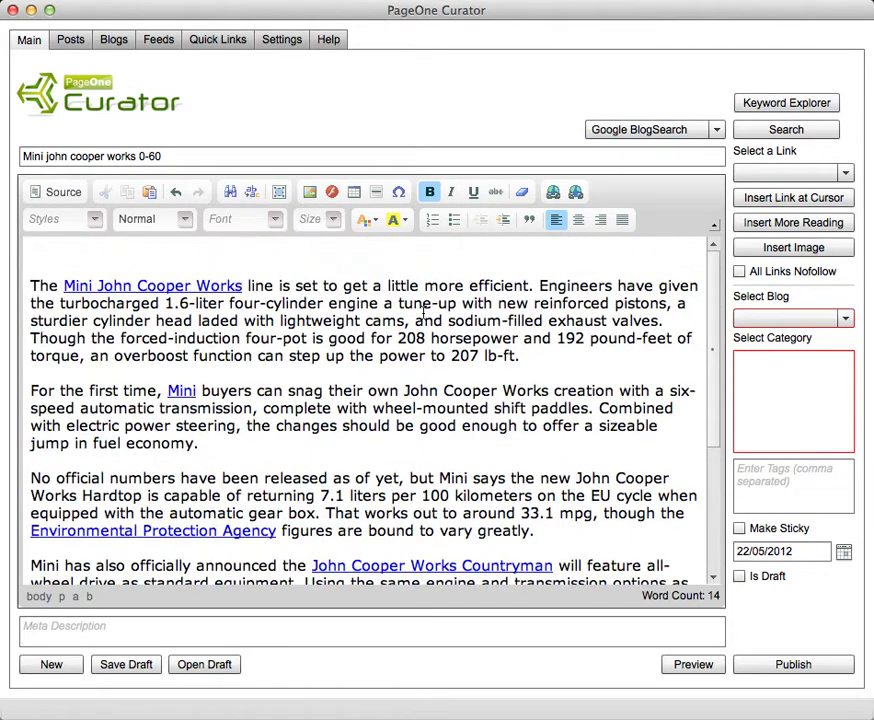
pyautogui.click(171, 246)
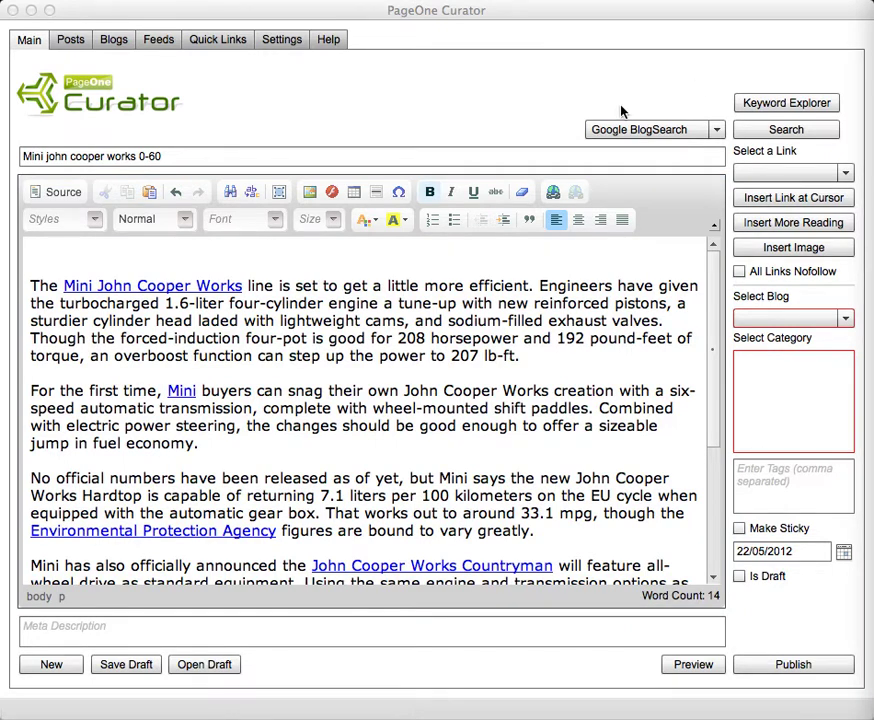
# Paste the introduction paragraph about the updated Mini John Cooper above the quoted article.
pyautogui.click(181, 243)
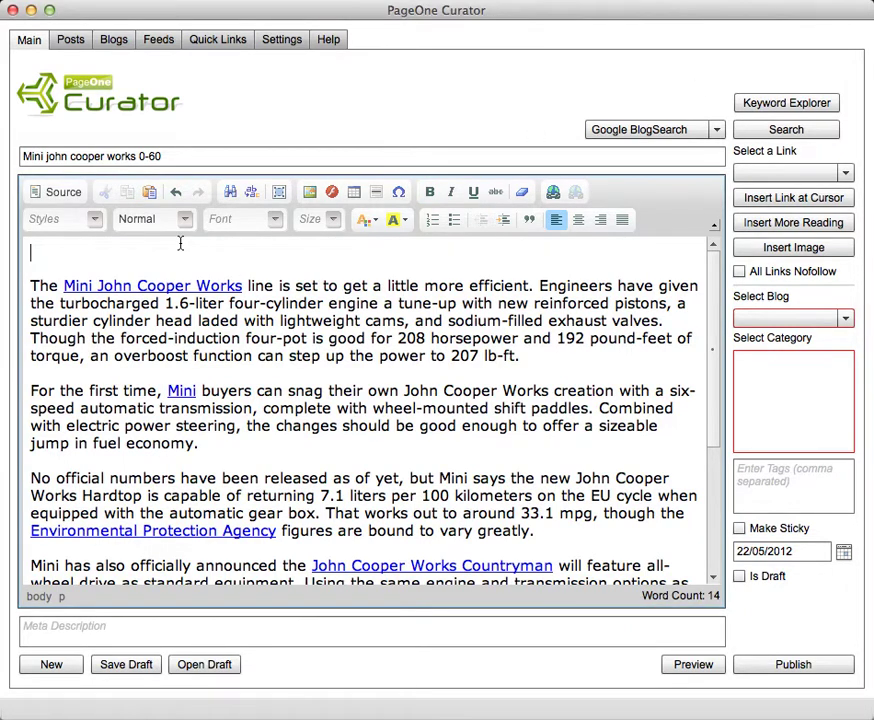
pyautogui.write("I've just heard that a new updated version of the mini John Cooper edition has just been released.  It seems the nutters have added the traditional grandprix style gear shift changes and an incredible burst of power.. autoblog are saying")
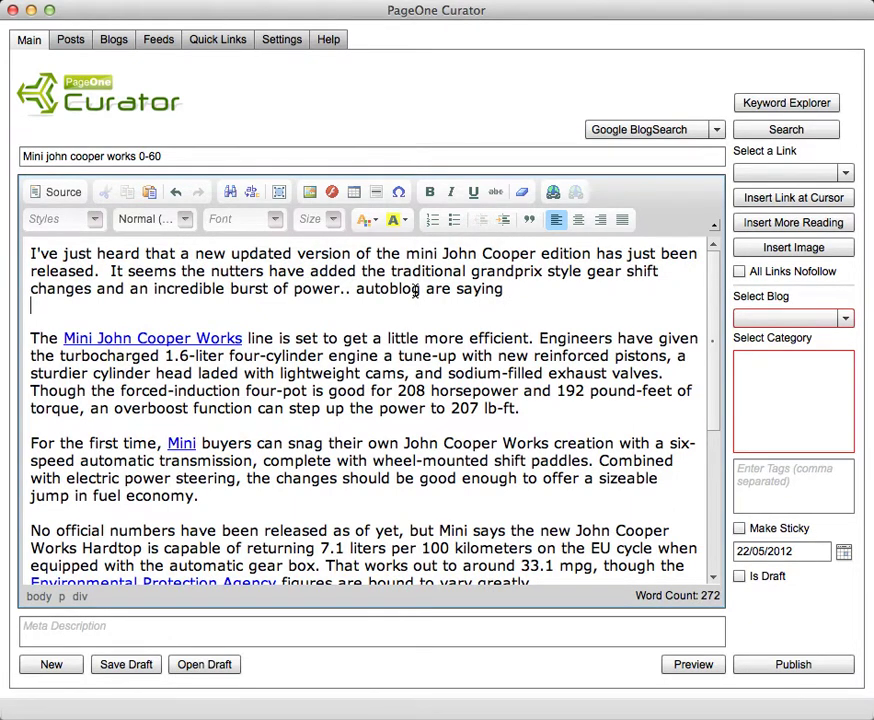
pyautogui.click(507, 288)
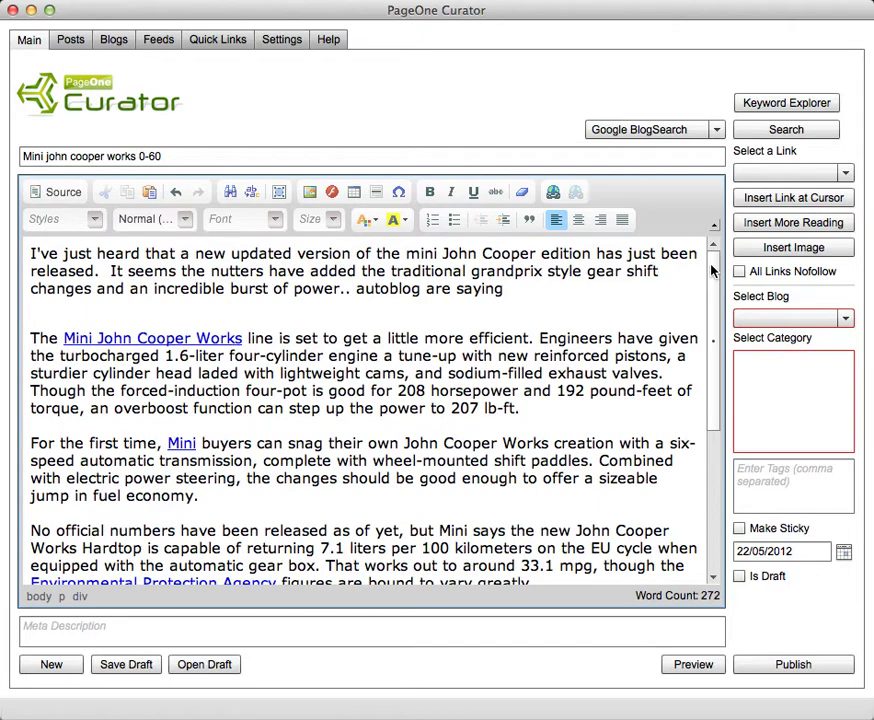
pyautogui.scroll(-5, 712, 338)
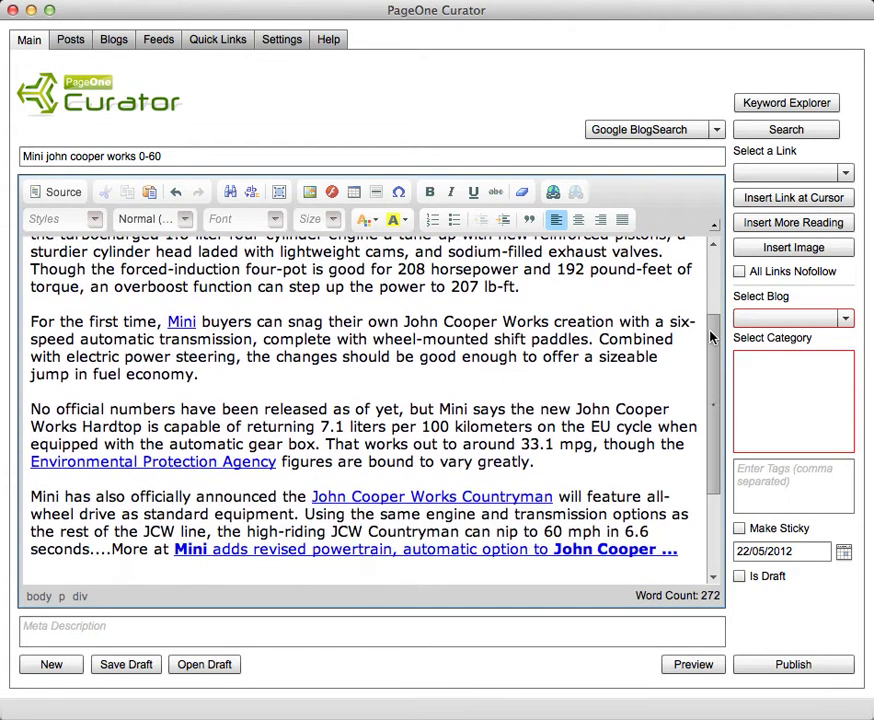
pyautogui.write('mini john cooper works mini john cooper works coupe mini john cooper works review')
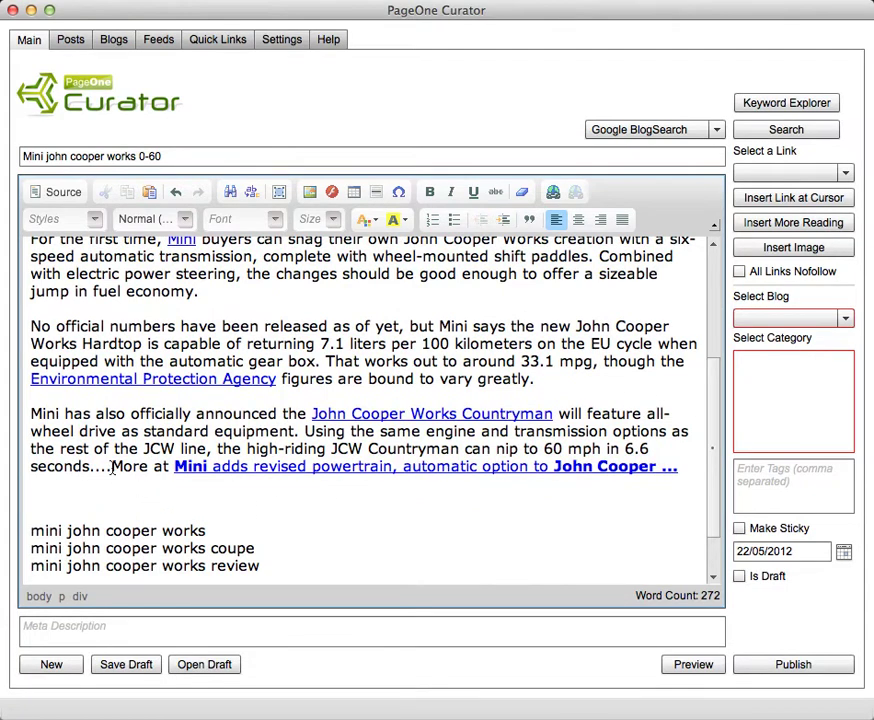
pyautogui.moveTo(112, 466); pyautogui.dragTo(685, 470)
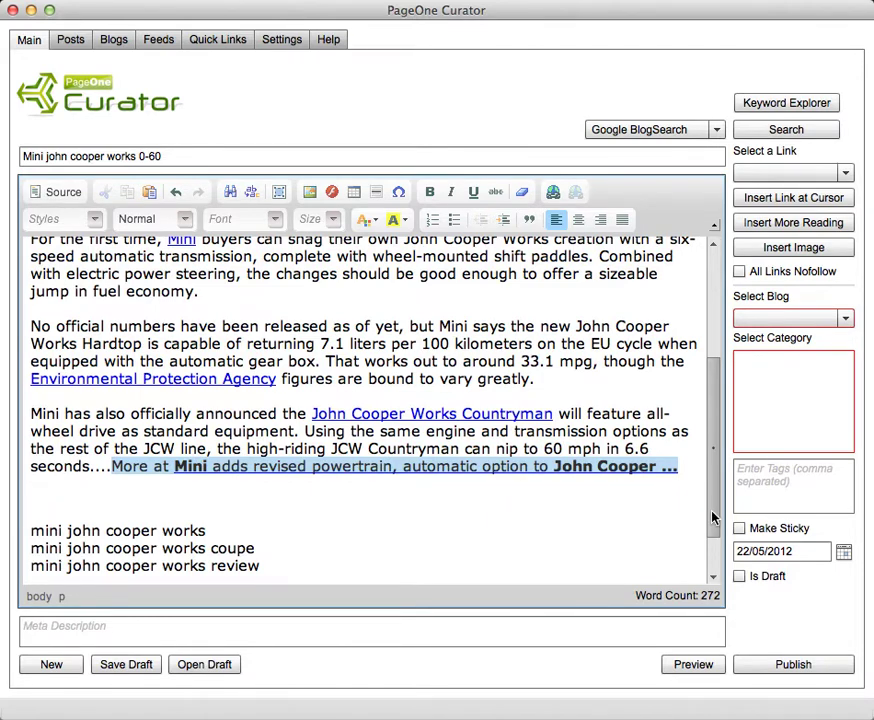
# Format the quoted Autoblog paragraphs, from 'The Mini John Cooper Works' onward, as a blockquote.
pyautogui.click(685, 478)
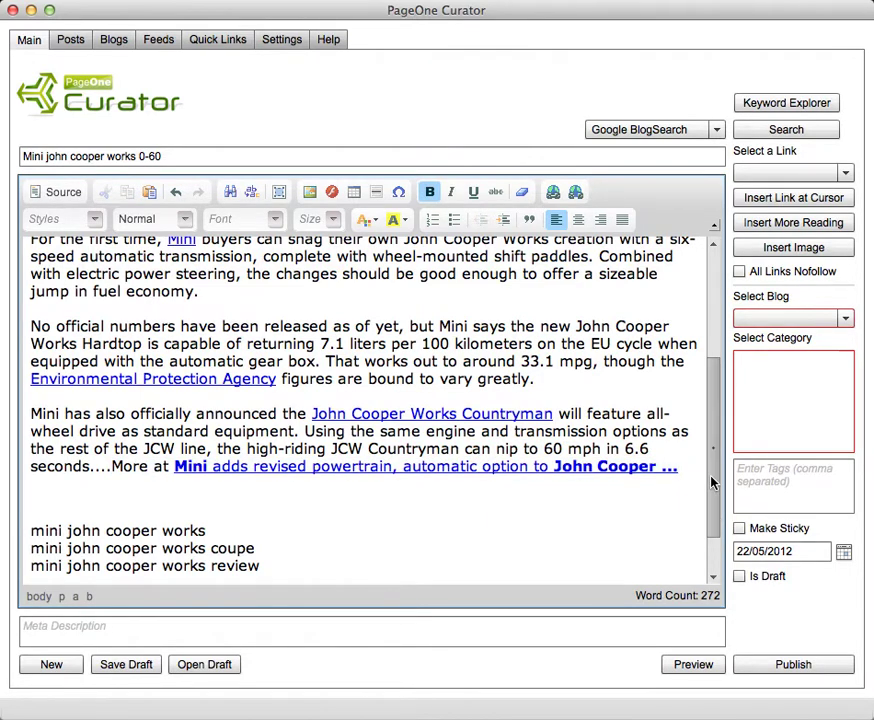
pyautogui.moveTo(711, 483); pyautogui.dragTo(712, 330)
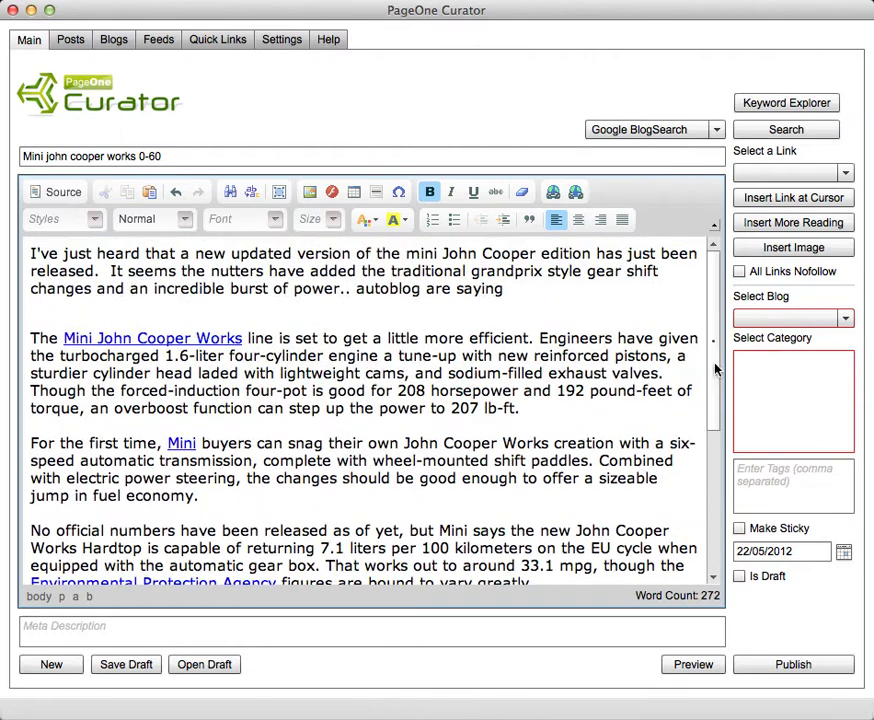
pyautogui.click(28, 340)
pyautogui.press('super+shift+Down')
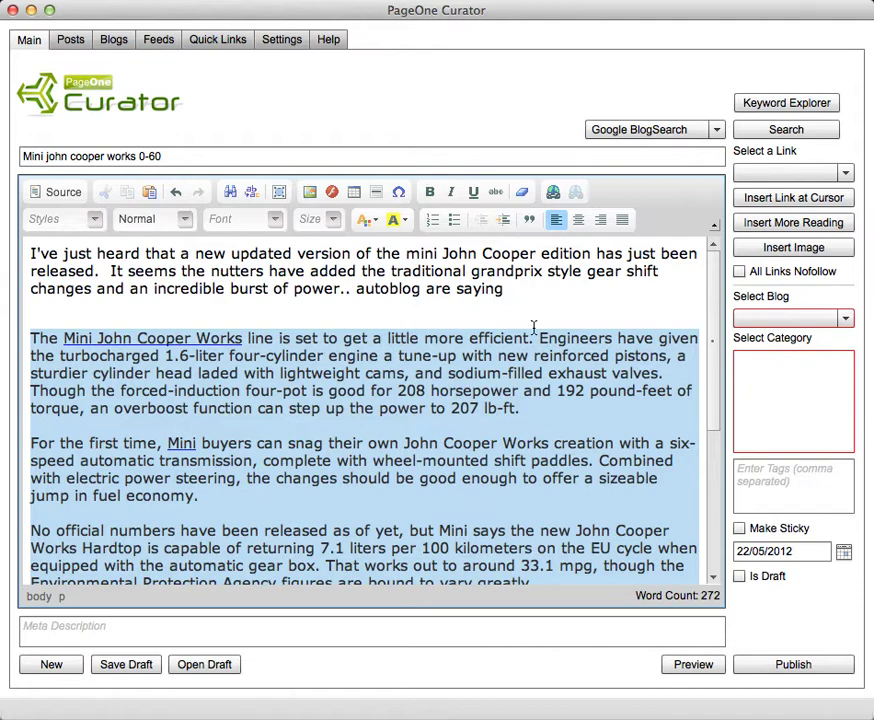
pyautogui.click(528, 222)
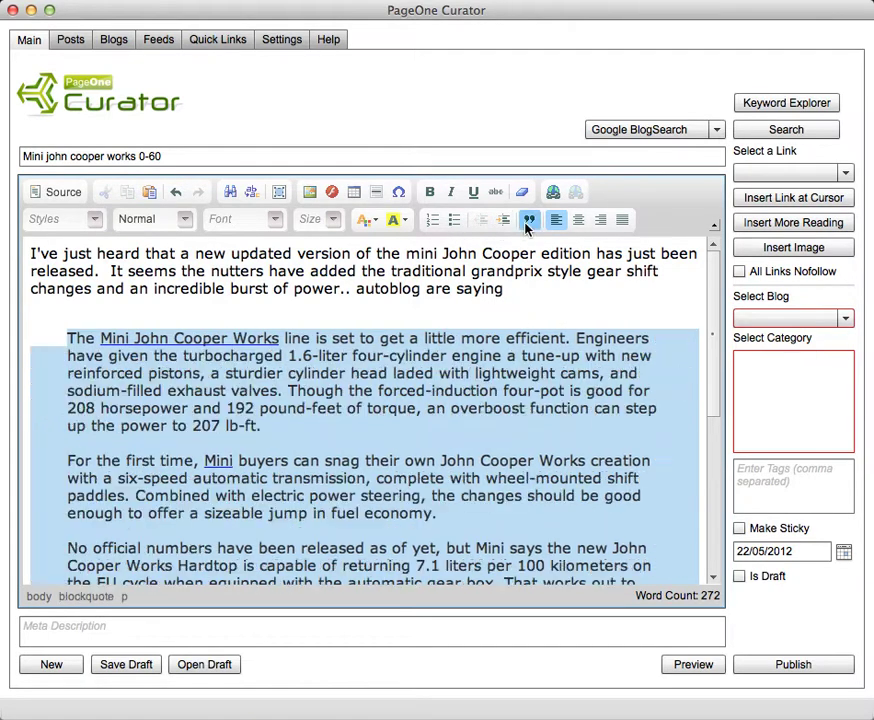
pyautogui.click(510, 296)
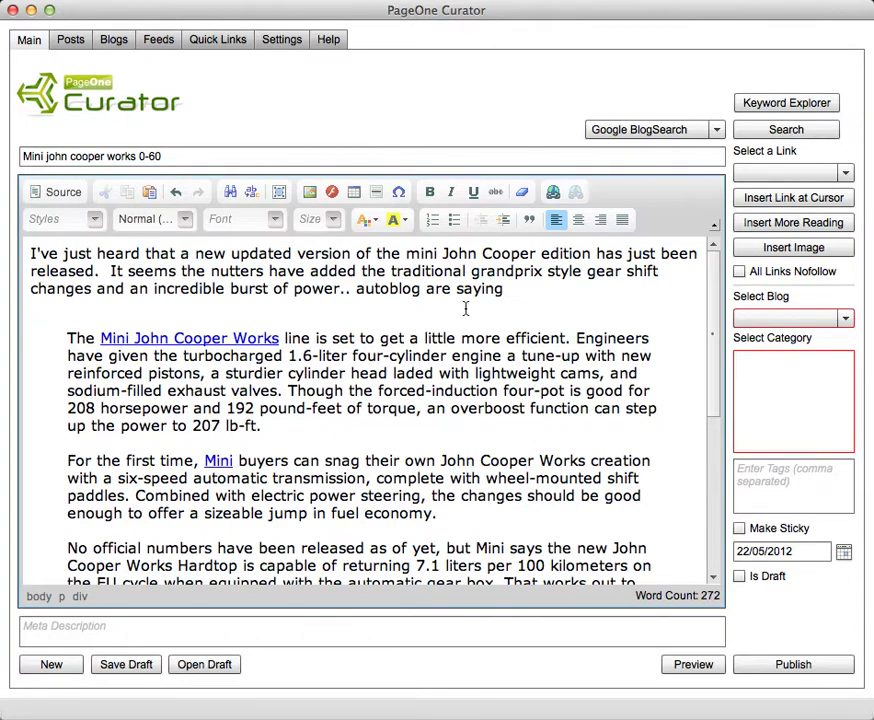
pyautogui.click(520, 288)
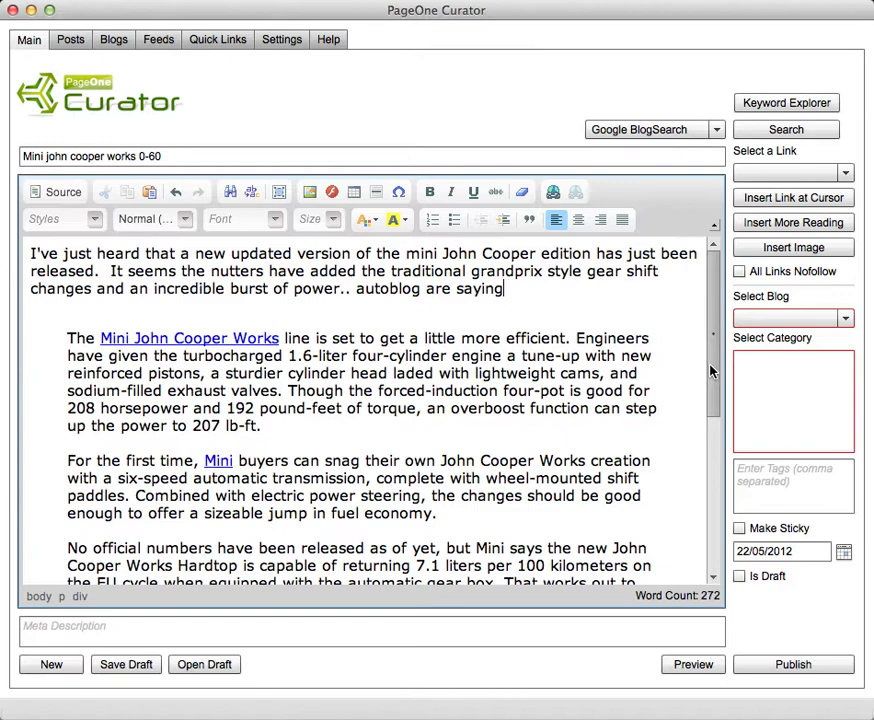
pyautogui.moveTo(711, 372)
pyautogui.mouseDown()
pyautogui.moveTo(697, 465)
pyautogui.moveTo(711, 352)
pyautogui.mouseUp()
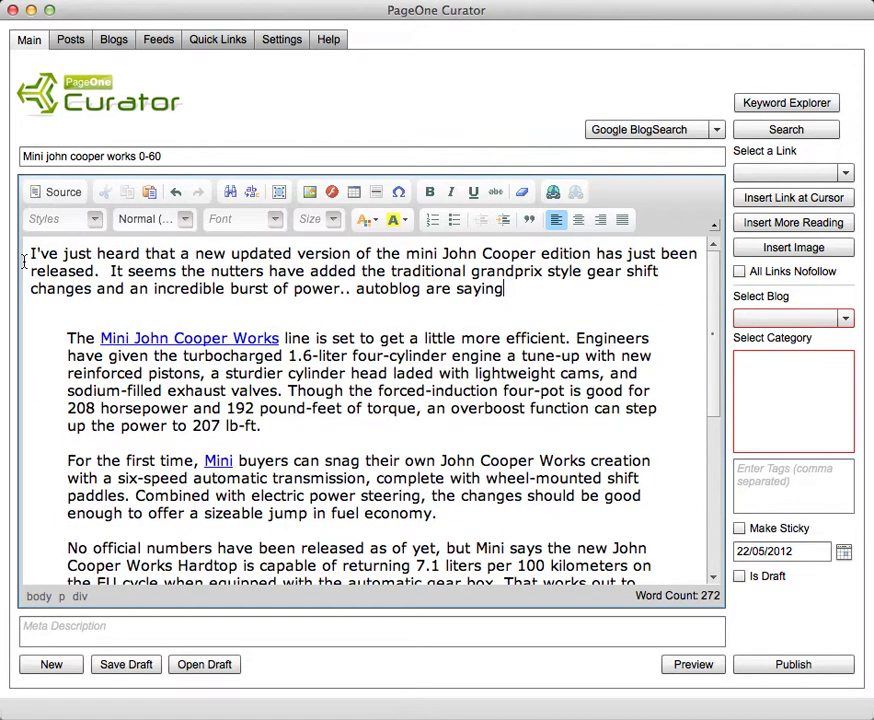
# Search Images for 'mini john cooper' and tick the side-view photo of the black MINI.
pyautogui.click(717, 131)
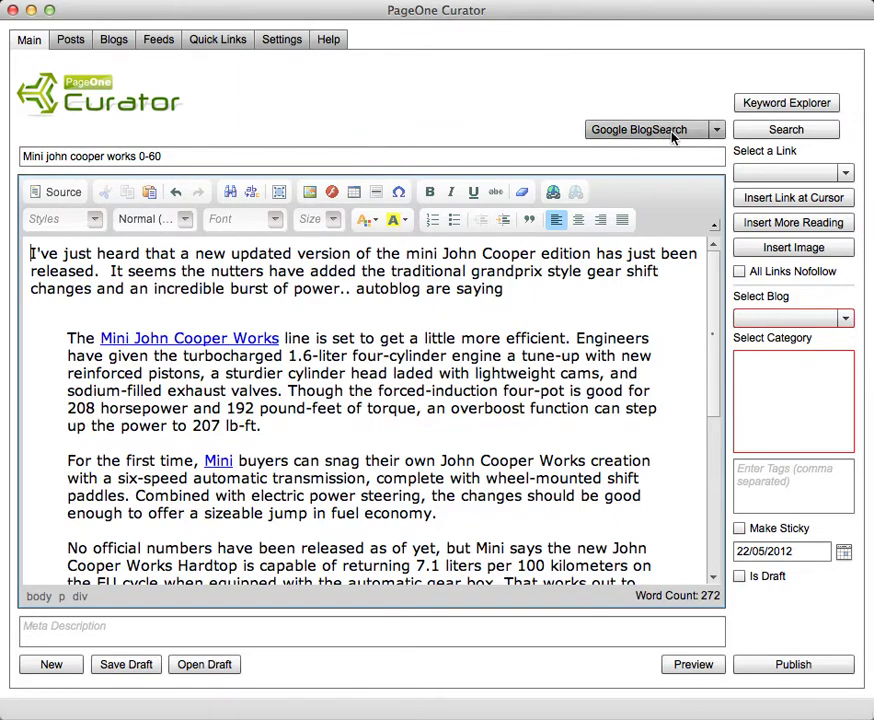
pyautogui.click(636, 189)
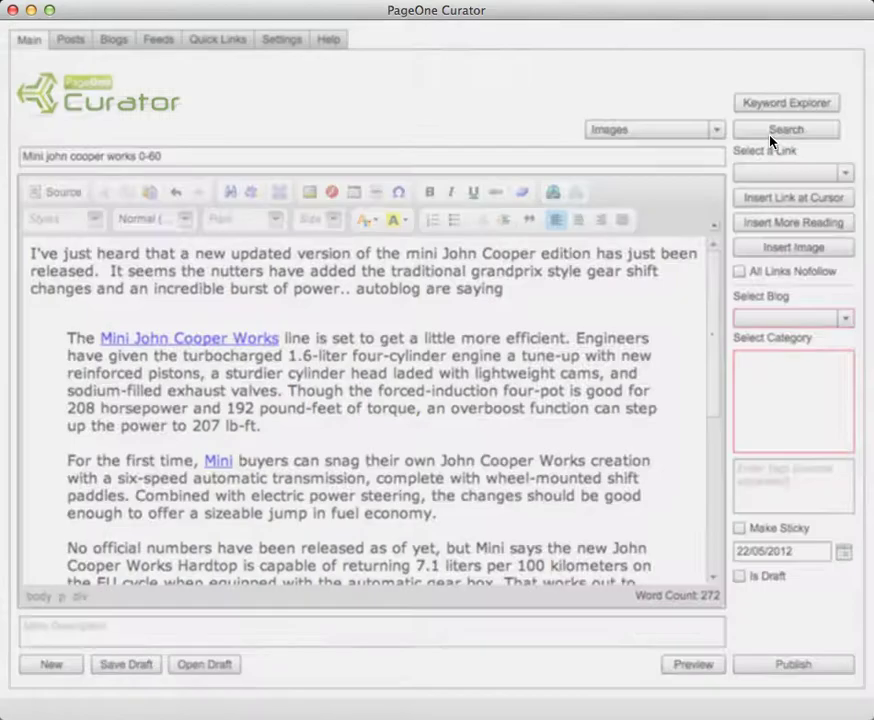
pyautogui.click(770, 140)
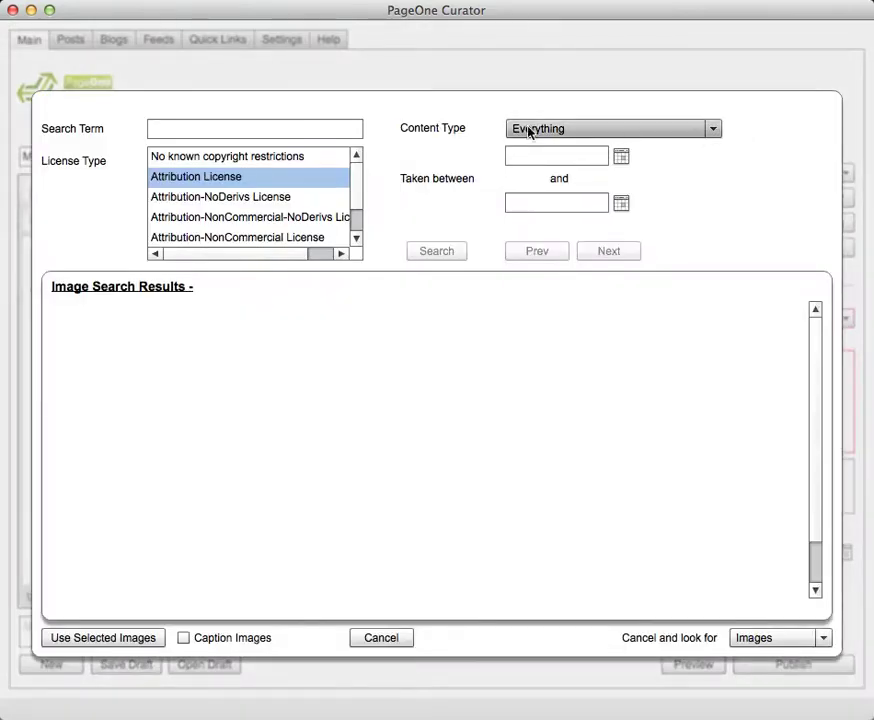
pyautogui.click(291, 131)
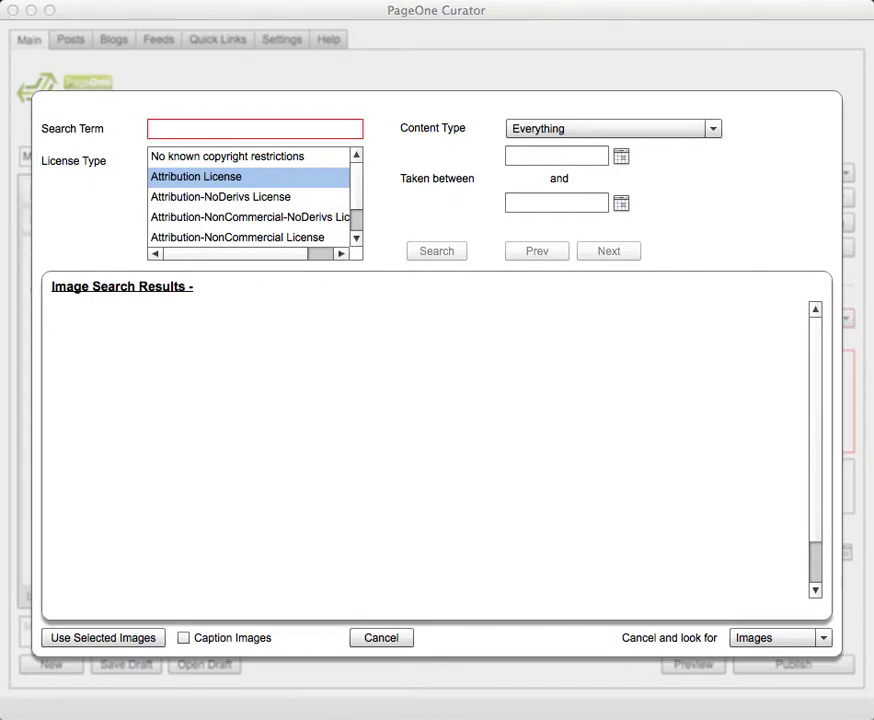
pyautogui.write('mini john cooper')
pyautogui.click(436, 251)
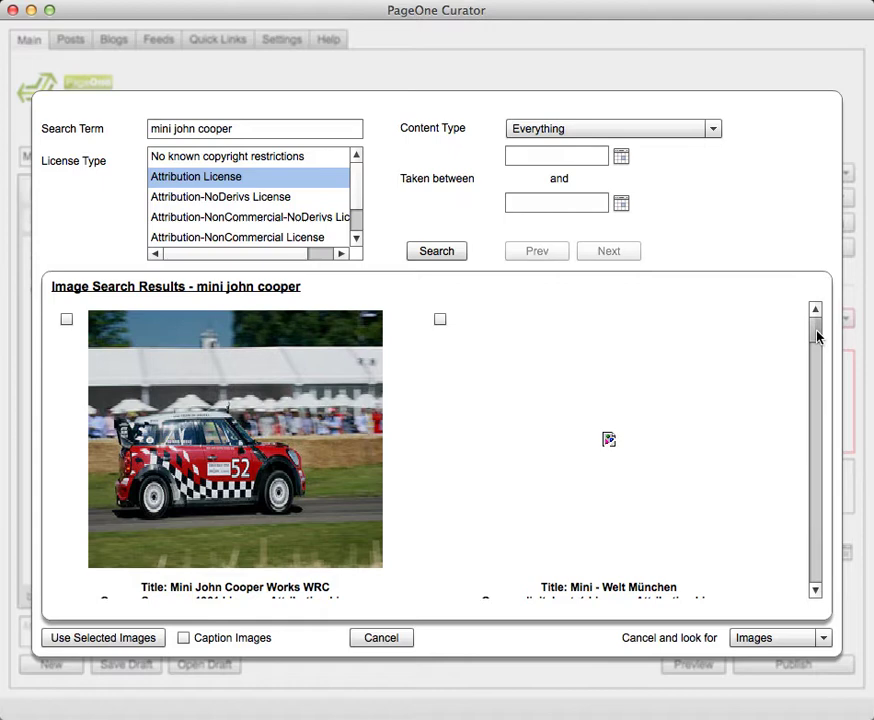
pyautogui.moveTo(816, 336); pyautogui.dragTo(814, 404)
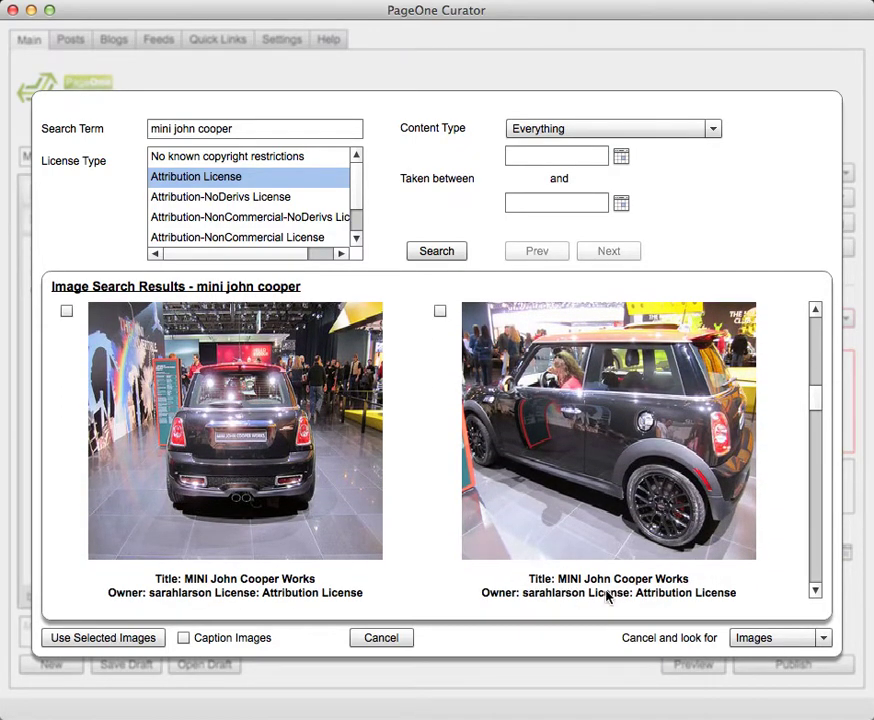
pyautogui.click(440, 313)
# Insert the ticked black MINI photo with its Flickr credit into the post.
pyautogui.click(105, 640)
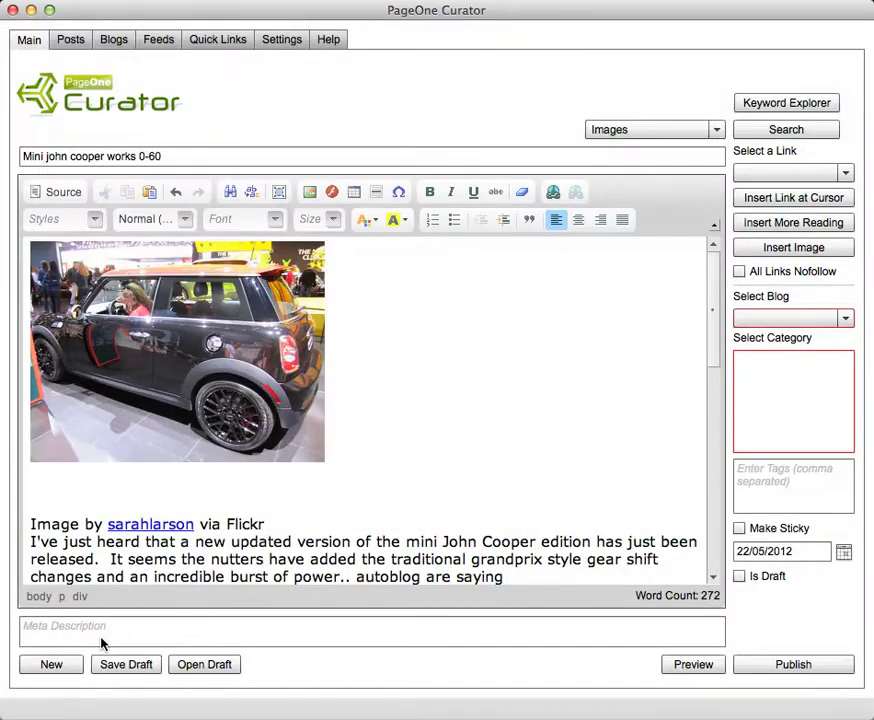
pyautogui.click(197, 414)
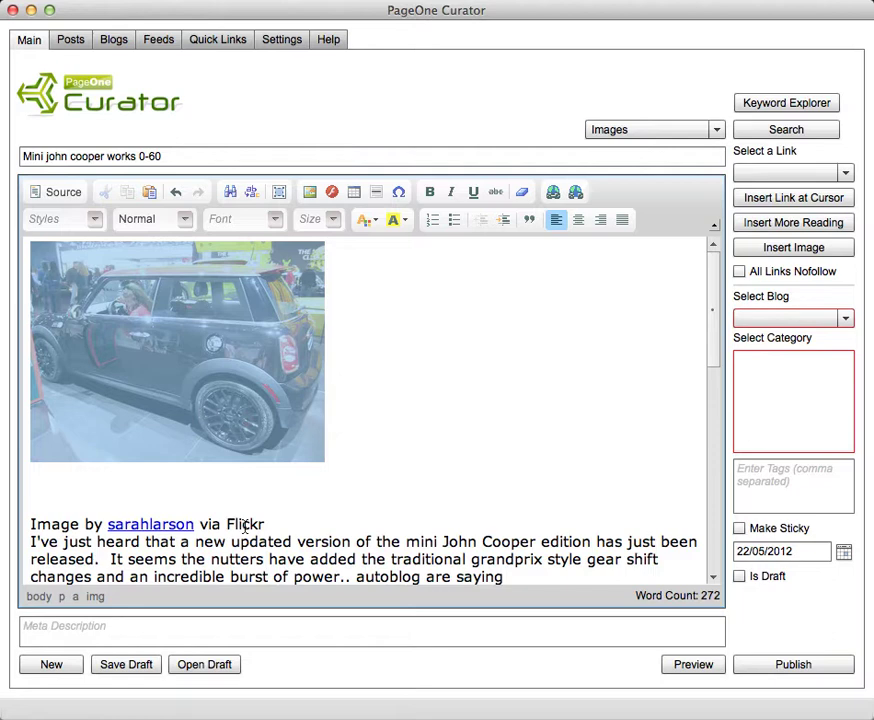
pyautogui.moveTo(267, 522); pyautogui.dragTo(24, 524)
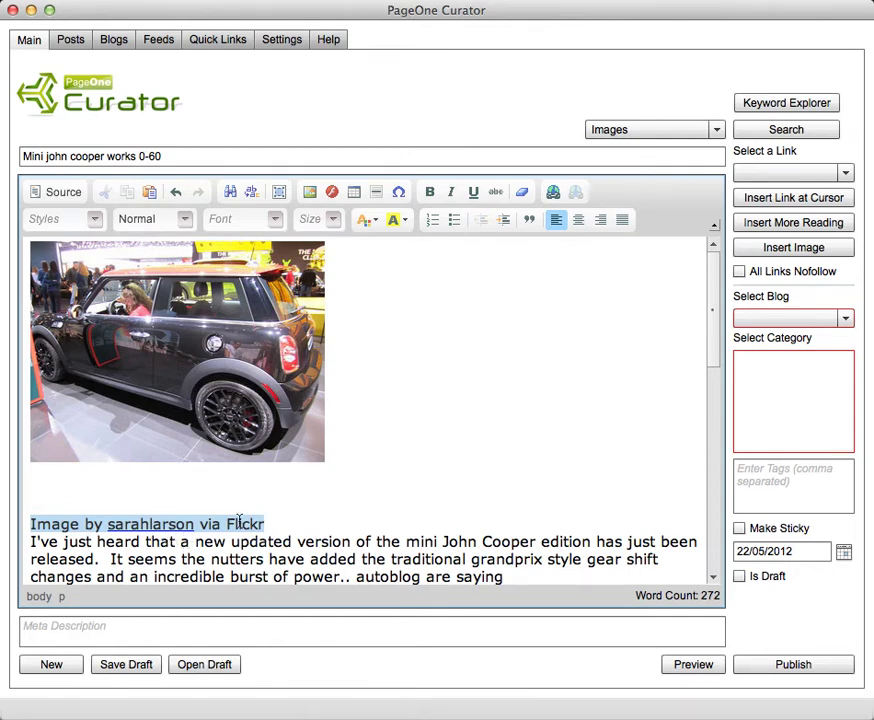
# Add a blank line after the credit line and remove the empty line above it.
pyautogui.click(276, 521)
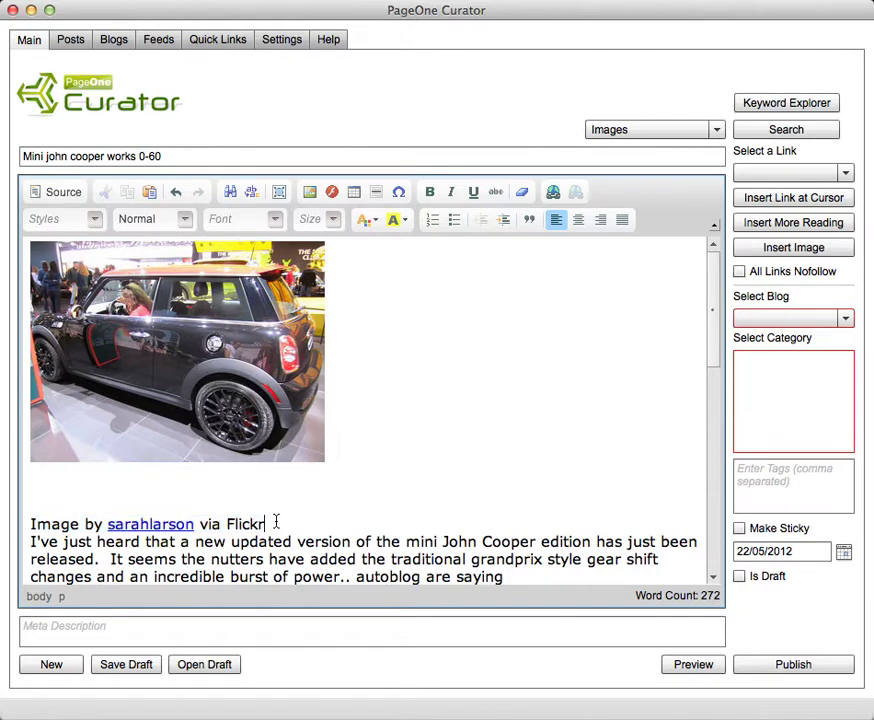
pyautogui.press('Return')
pyautogui.click(250, 501)
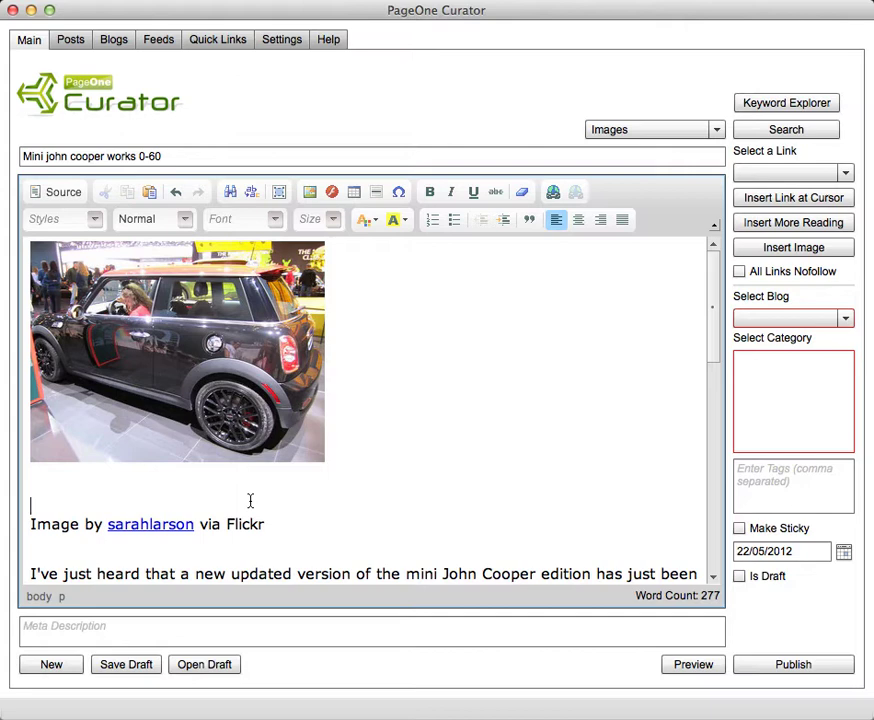
pyautogui.press('BackSpace')
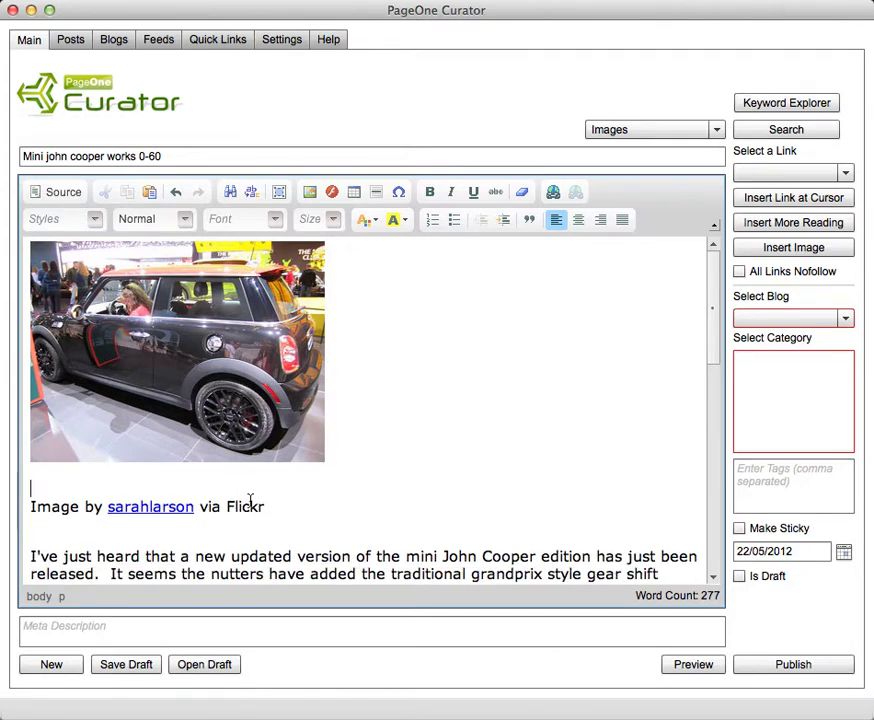
pyautogui.click(198, 369)
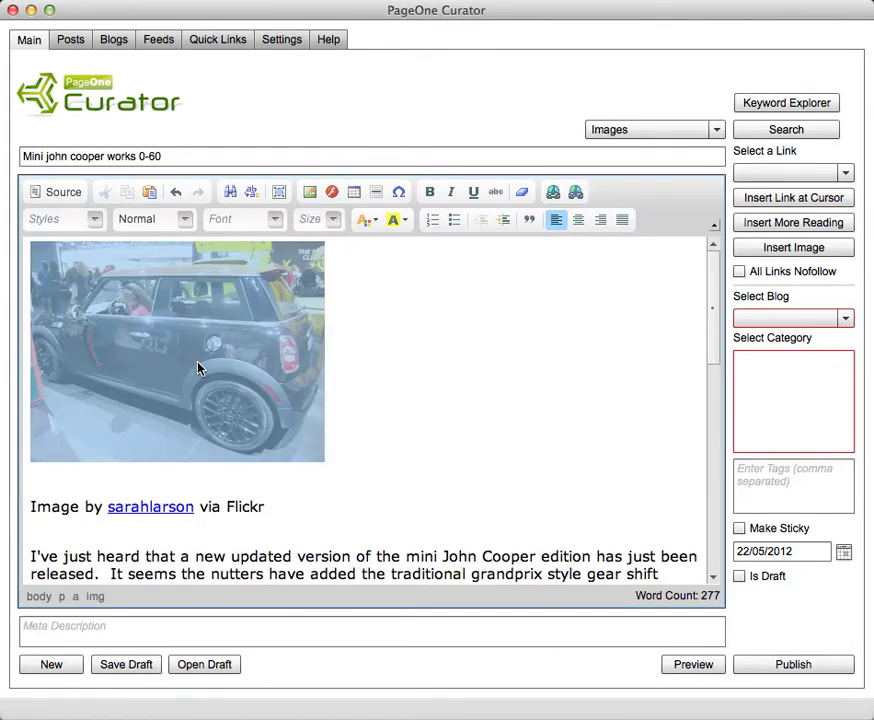
# Right-align the car photo with HSpace 5 and VSpace 5 in Image Properties.
pyautogui.click(309, 194)
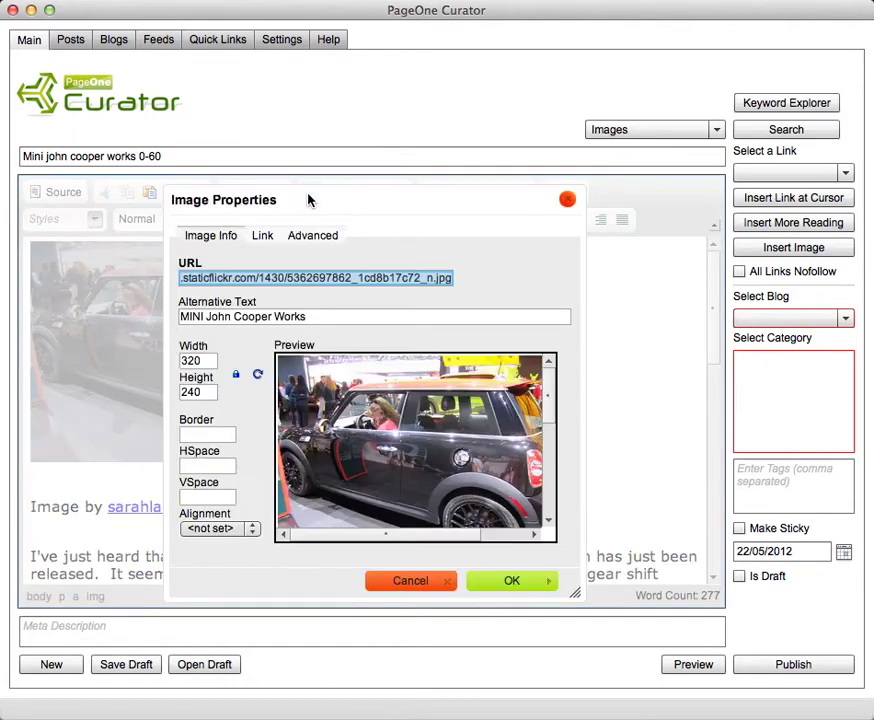
pyautogui.click(237, 529)
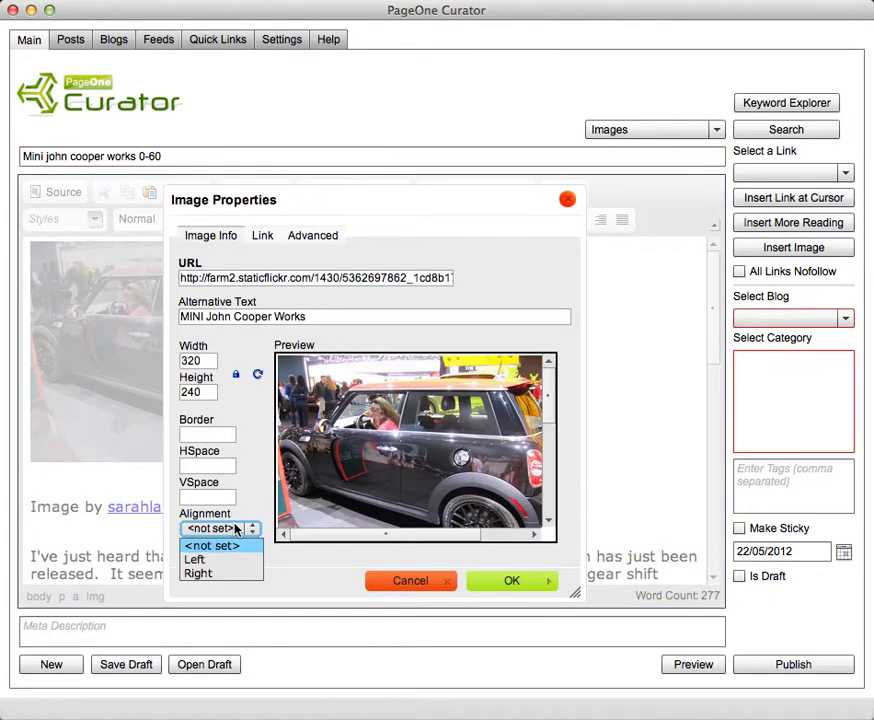
pyautogui.click(220, 573)
pyautogui.click(213, 468)
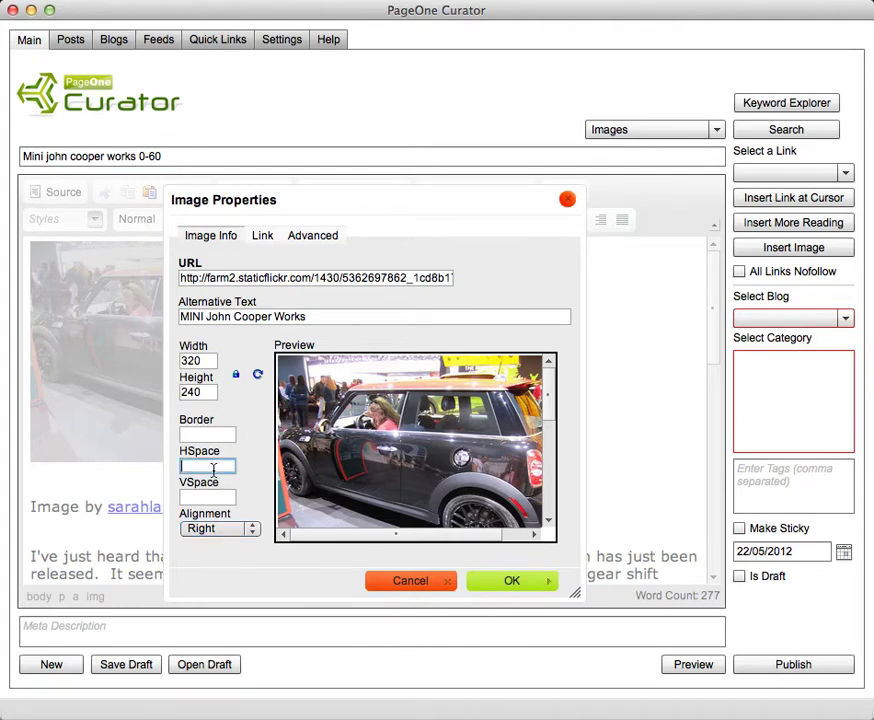
pyautogui.write('5')
pyautogui.click(212, 497)
pyautogui.write('5')
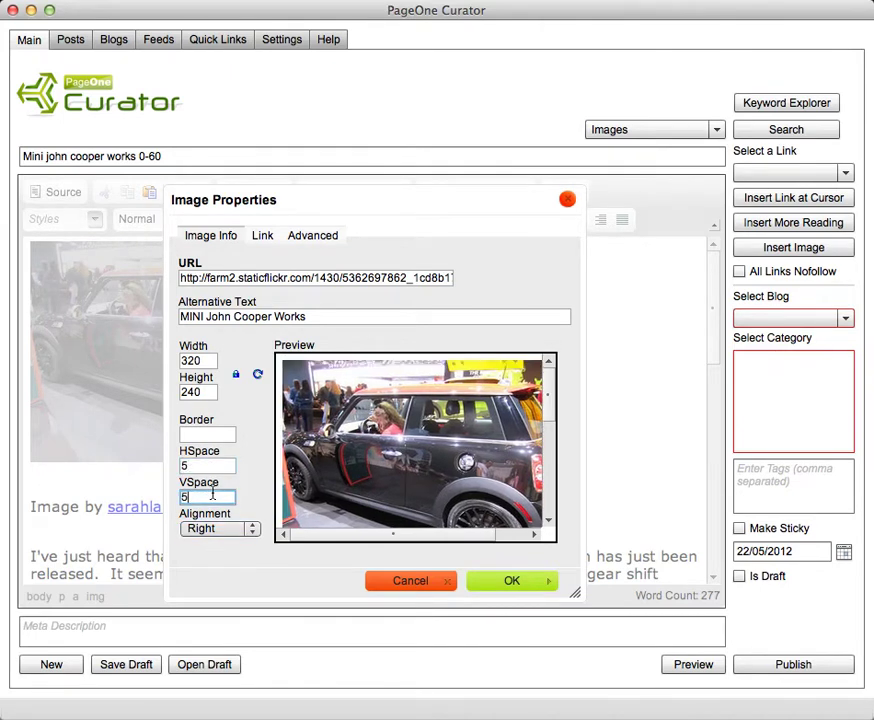
pyautogui.click(512, 581)
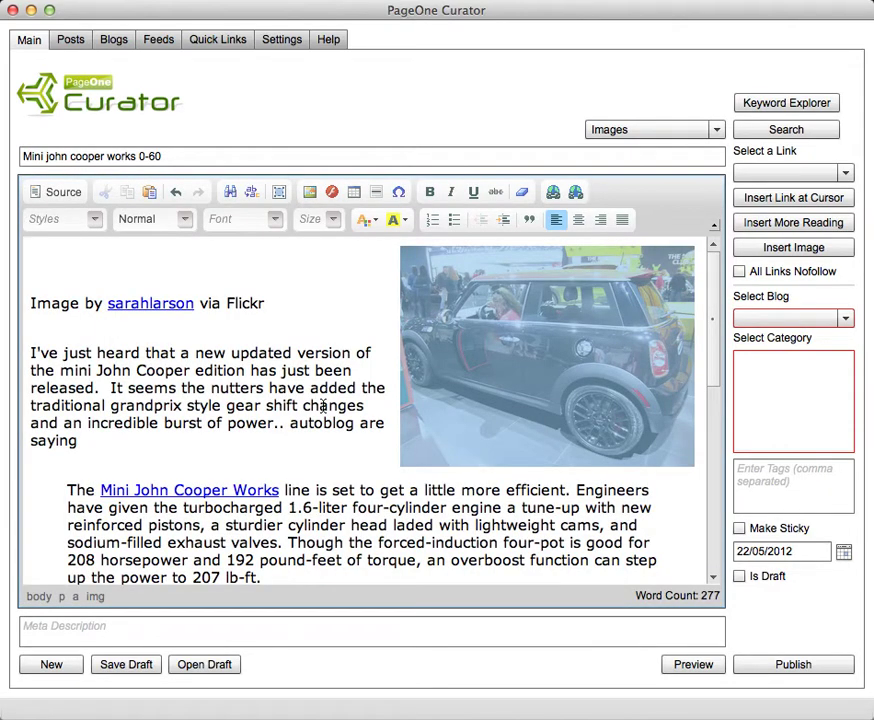
# Cut the image credit line and pull the intro paragraph up to the top.
pyautogui.click(297, 387)
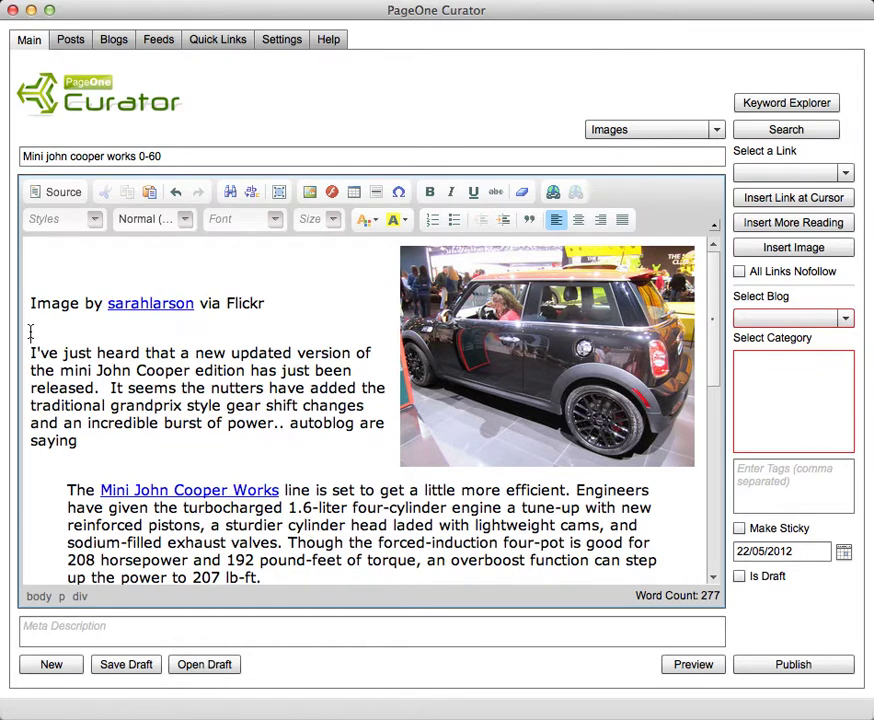
pyautogui.moveTo(27, 330); pyautogui.dragTo(35, 289)
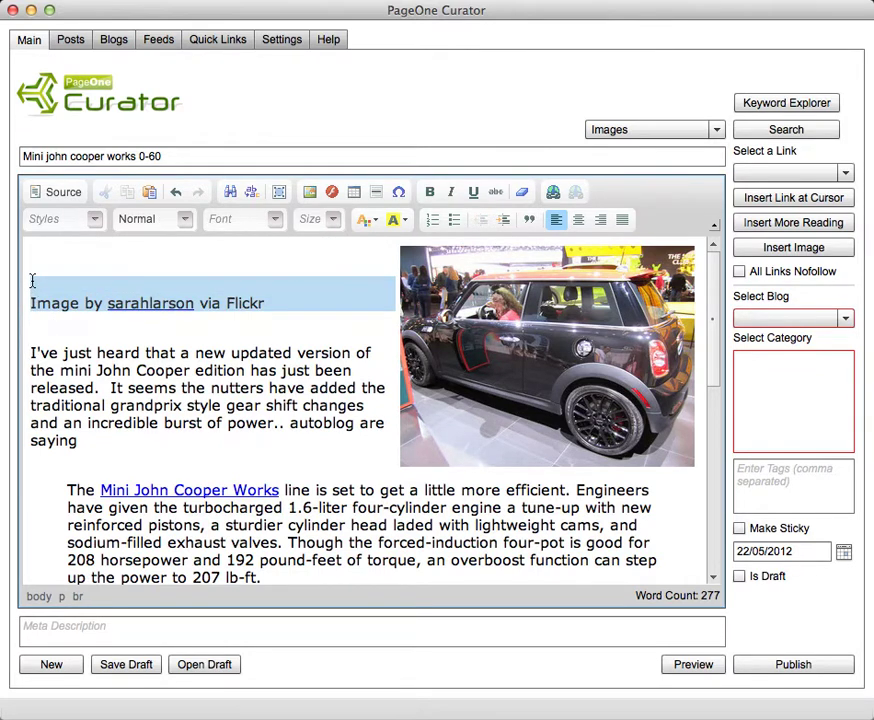
pyautogui.press('BackSpace')
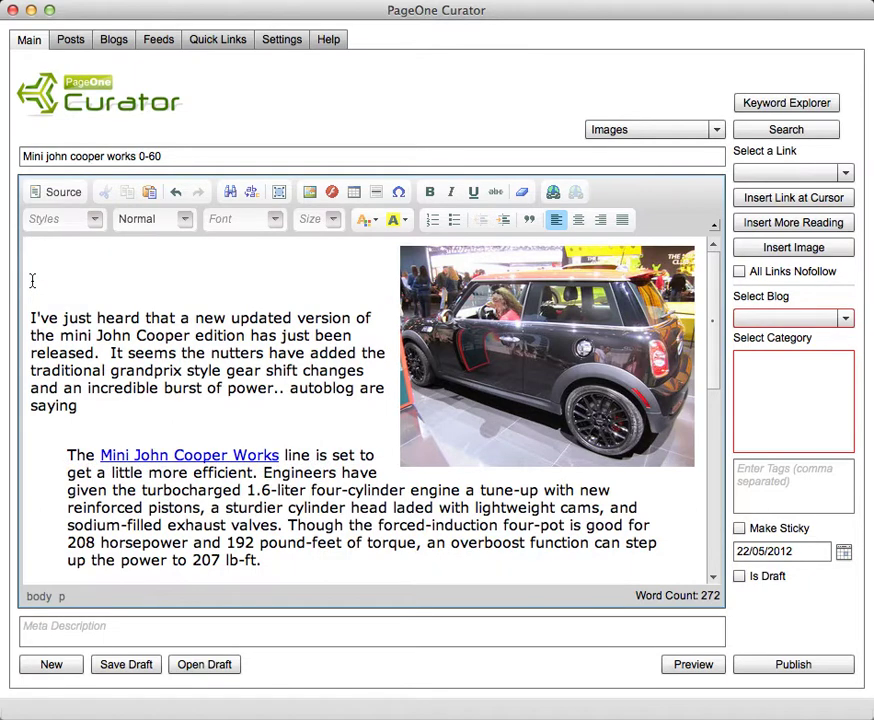
pyautogui.press('Down')
pyautogui.press('BackSpace')
pyautogui.press('BackSpace')
pyautogui.press('BackSpace')
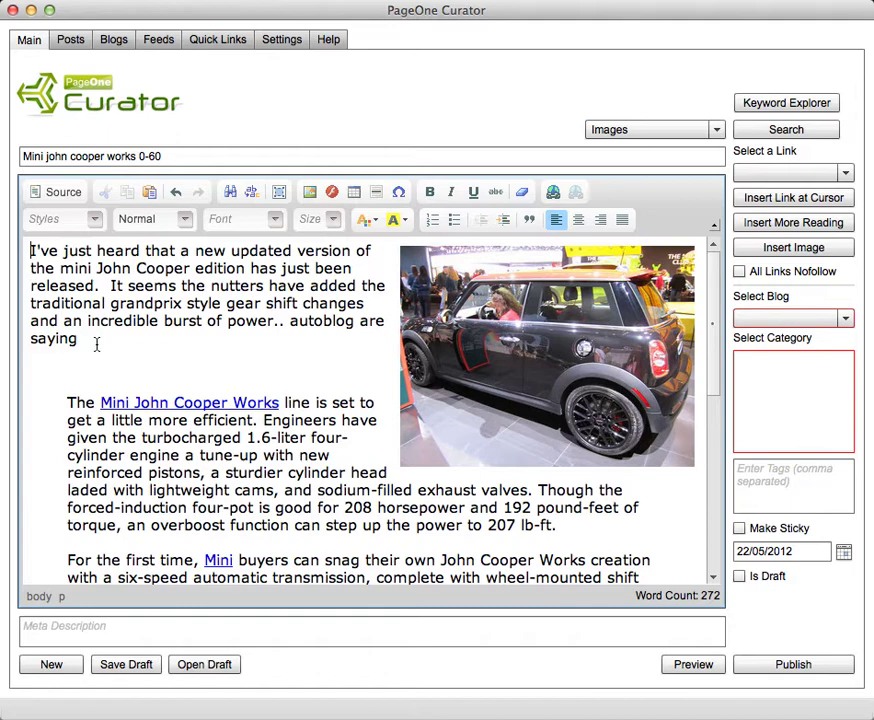
# Paste the credit in italics after 'saying' and delete the blank line below the intro.
pyautogui.write('(Image by sarahlarson via Flickr)')
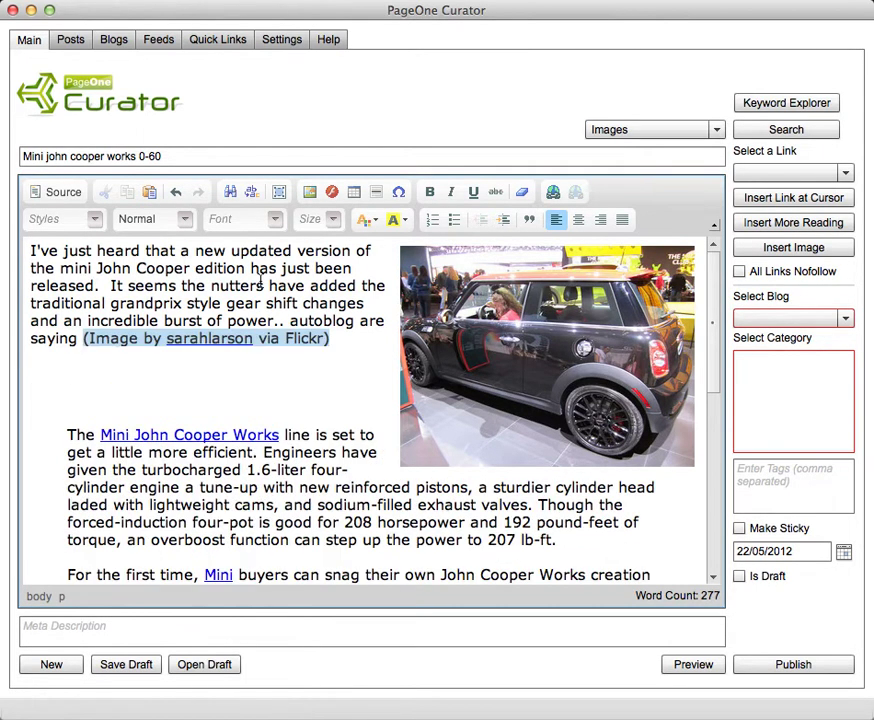
pyautogui.click(450, 196)
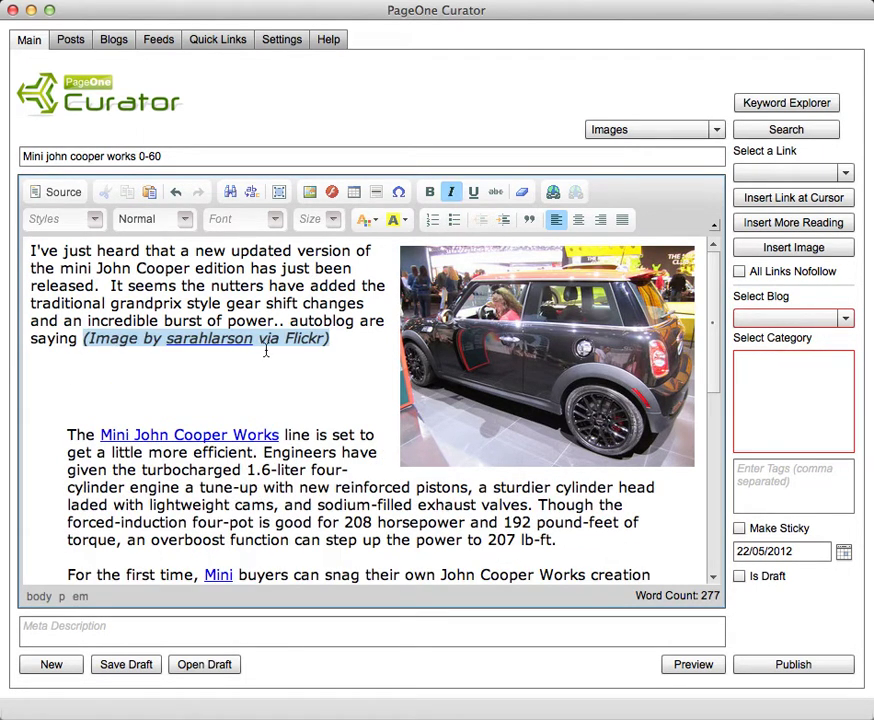
pyautogui.click(48, 372)
pyautogui.tripleClick(48, 372)
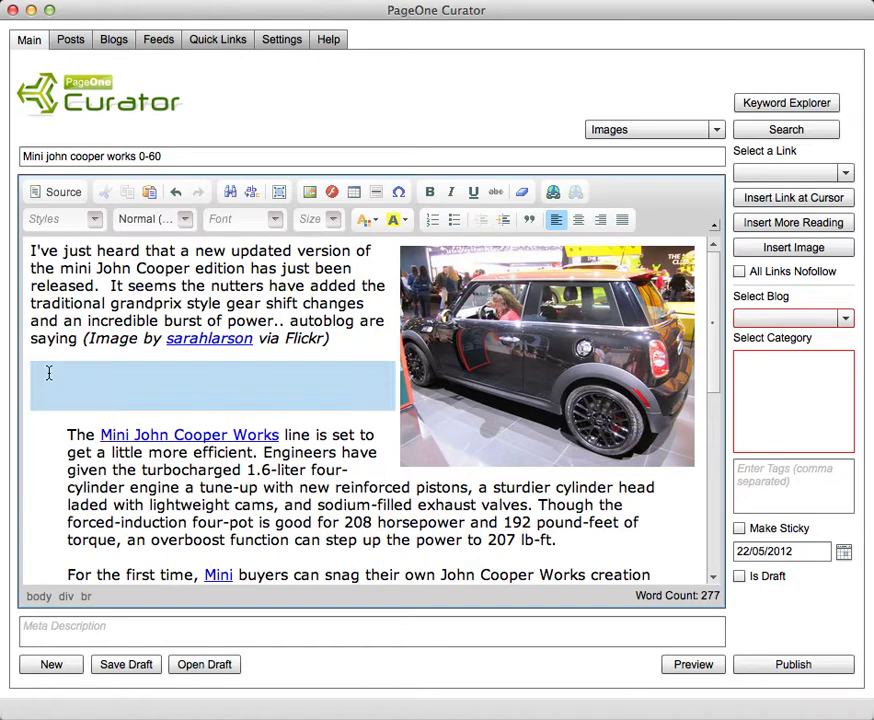
pyautogui.press('BackSpace')
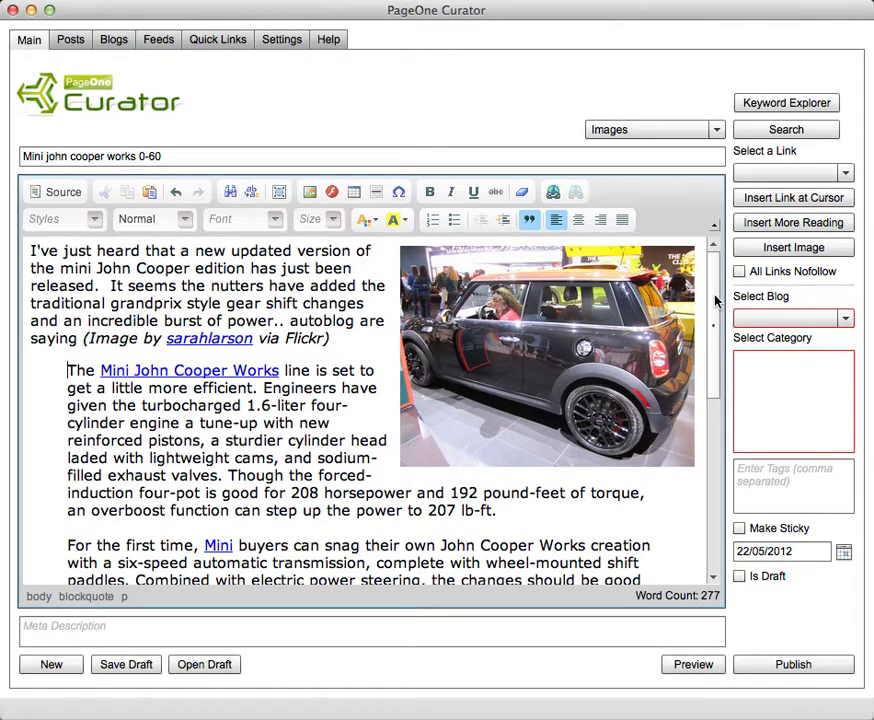
pyautogui.moveTo(716, 300); pyautogui.dragTo(700, 466)
# Switch the content source to Videos.
pyautogui.click(204, 438)
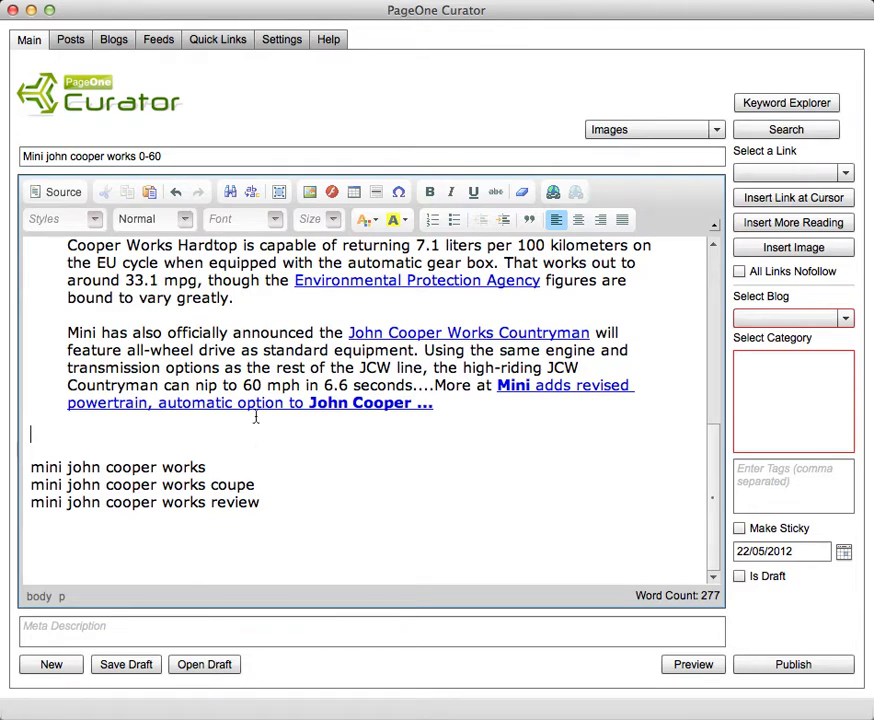
pyautogui.click(678, 130)
pyautogui.click(651, 176)
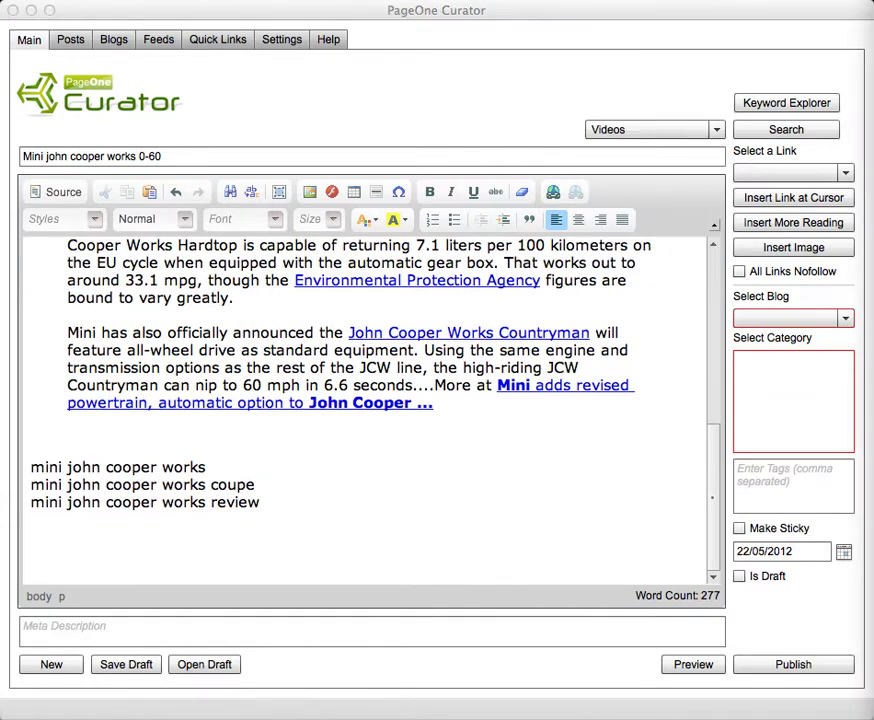
# Add a closing comment doubting serious mini enthusiasts will buy the automatic version.
pyautogui.click(52, 438)
pyautogui.write('I wonder whether there will much take up on the automatic version.  Seriously no serious mini enthusiast is going to buy that... are they?')
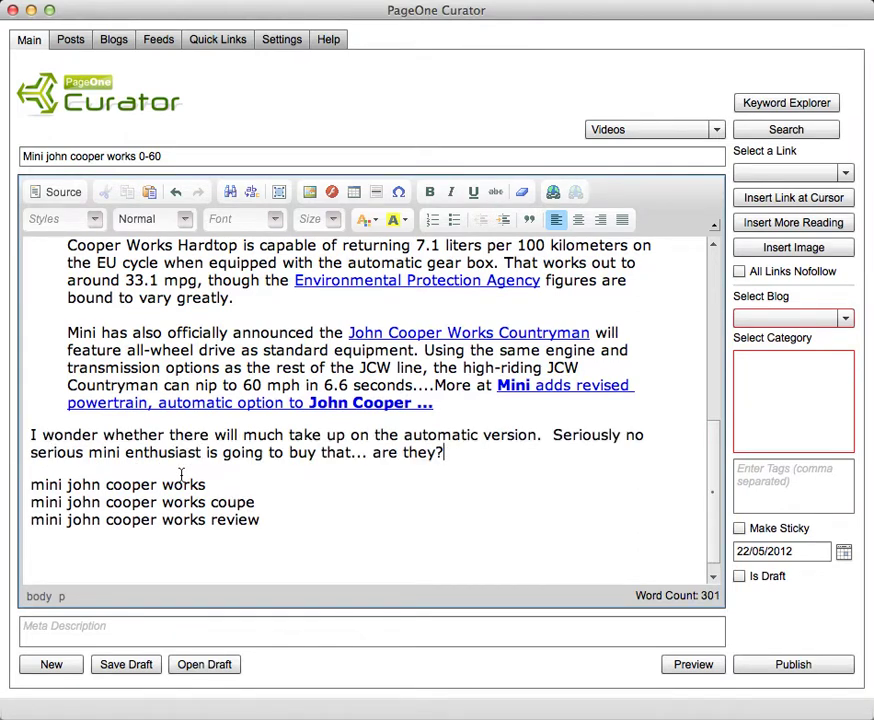
pyautogui.press('Return')
pyautogui.press('Return')
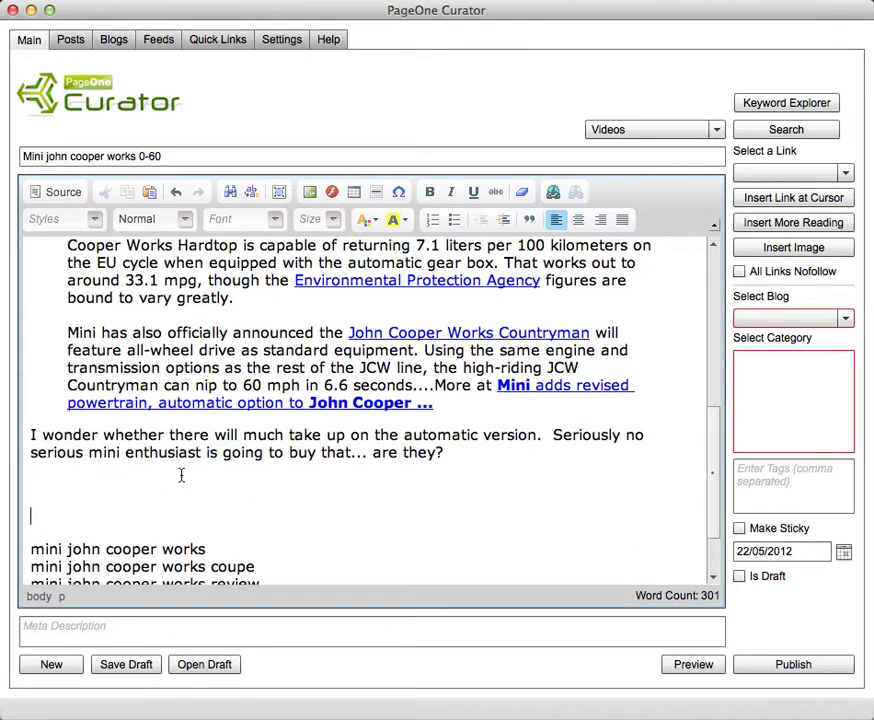
# Search YouTube for 'mini john cooper' sorted by viewCount.
pyautogui.click(786, 130)
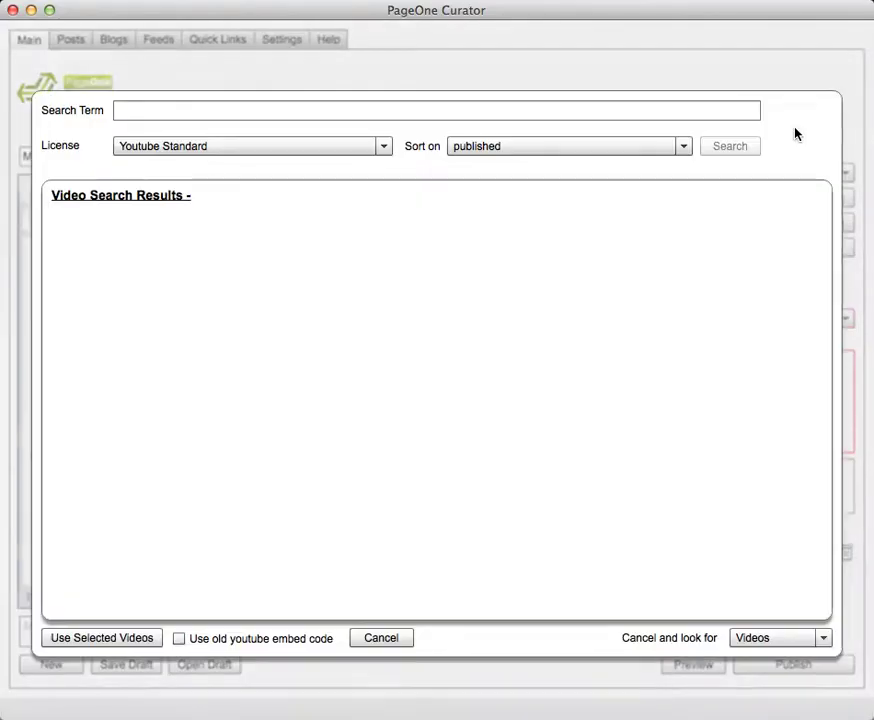
pyautogui.click(267, 111)
pyautogui.write('"mini john cooper"')
pyautogui.click(680, 146)
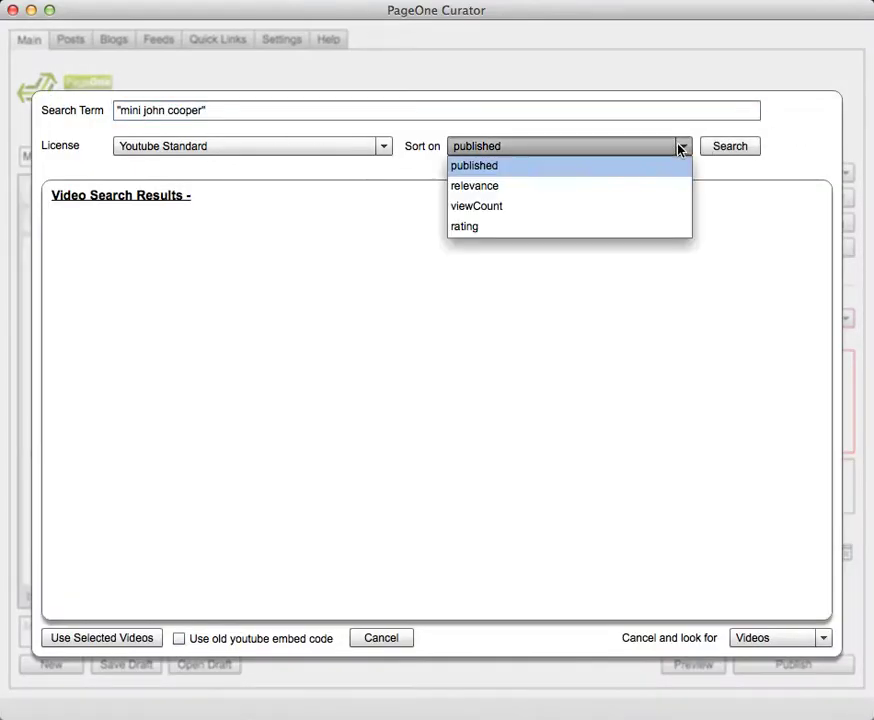
pyautogui.click(506, 209)
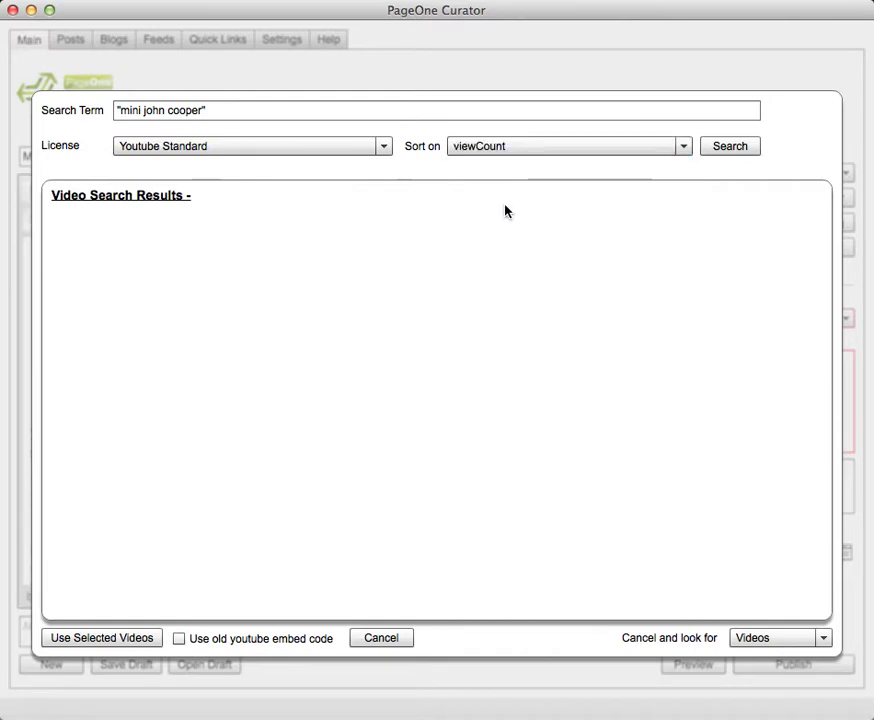
pyautogui.click(733, 151)
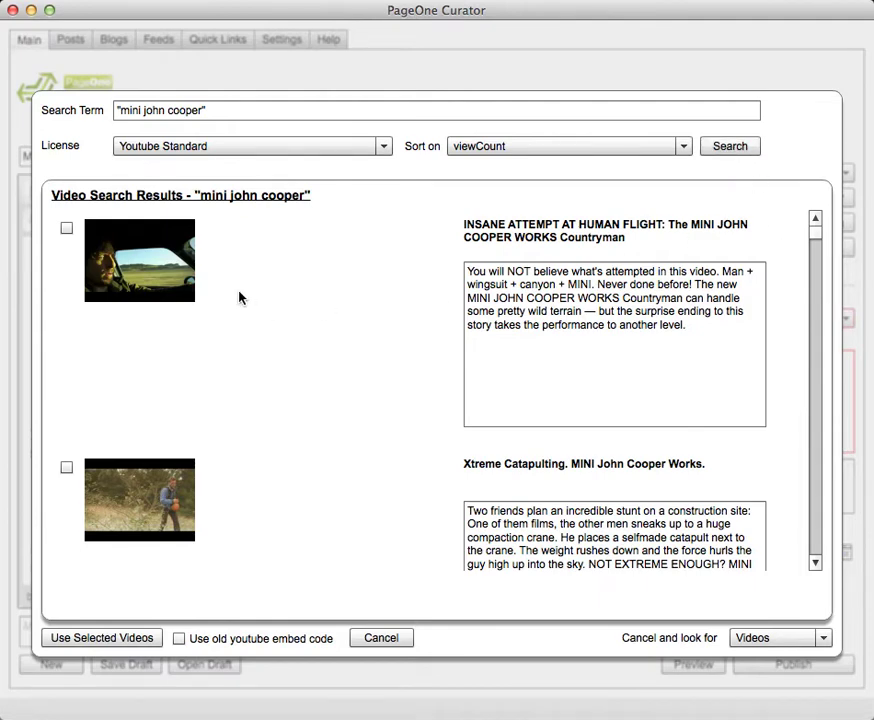
pyautogui.scroll(-9, 819, 236)
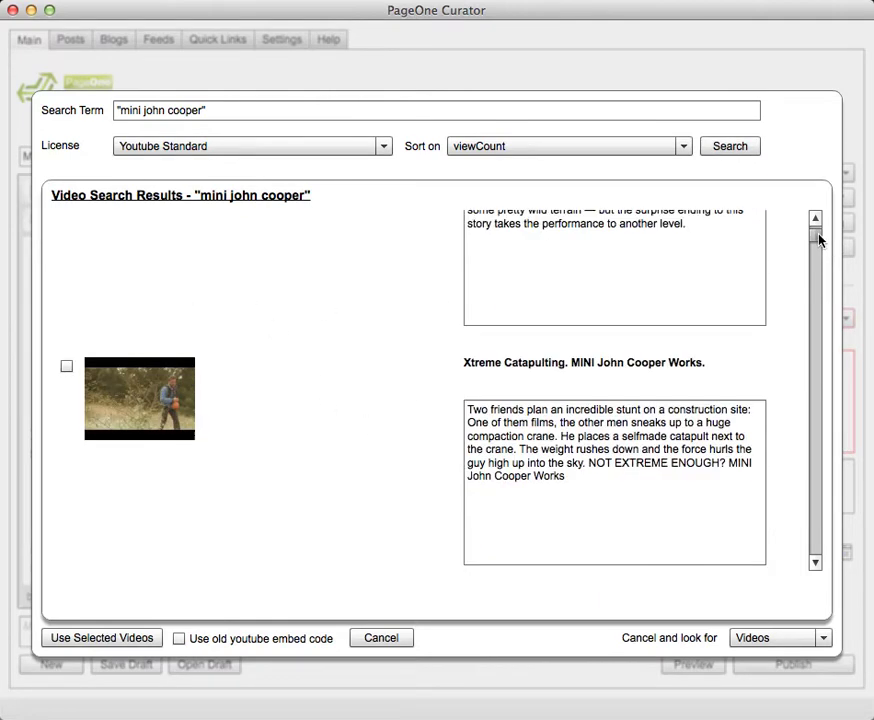
pyautogui.scroll(6, 818, 244)
pyautogui.moveTo(818, 244); pyautogui.dragTo(818, 229)
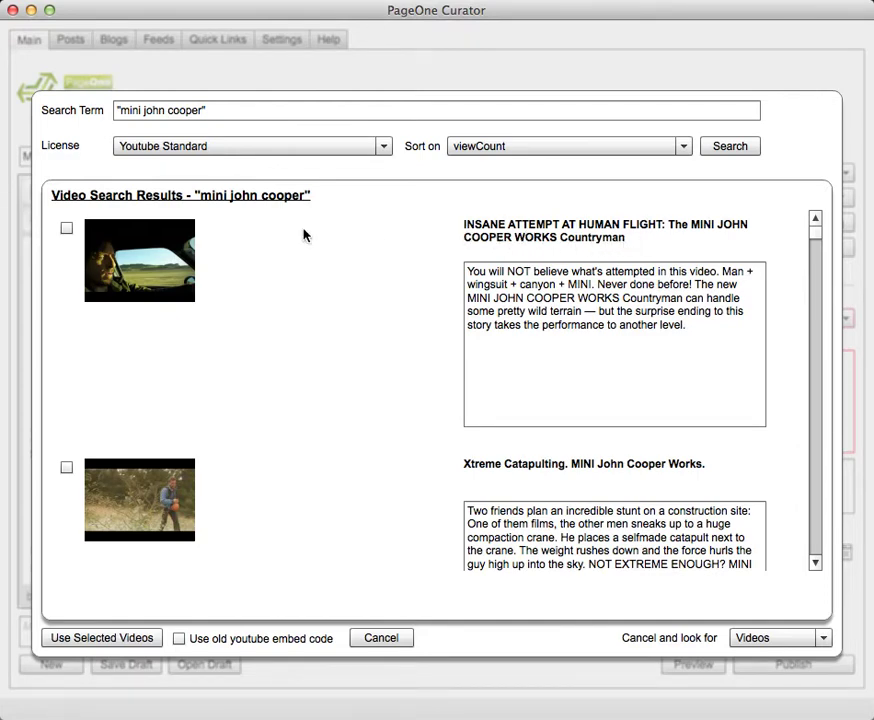
# Preview the top result, INSANE ATTEMPT AT HUMAN FLIGHT, and insert it into the post.
pyautogui.click(160, 285)
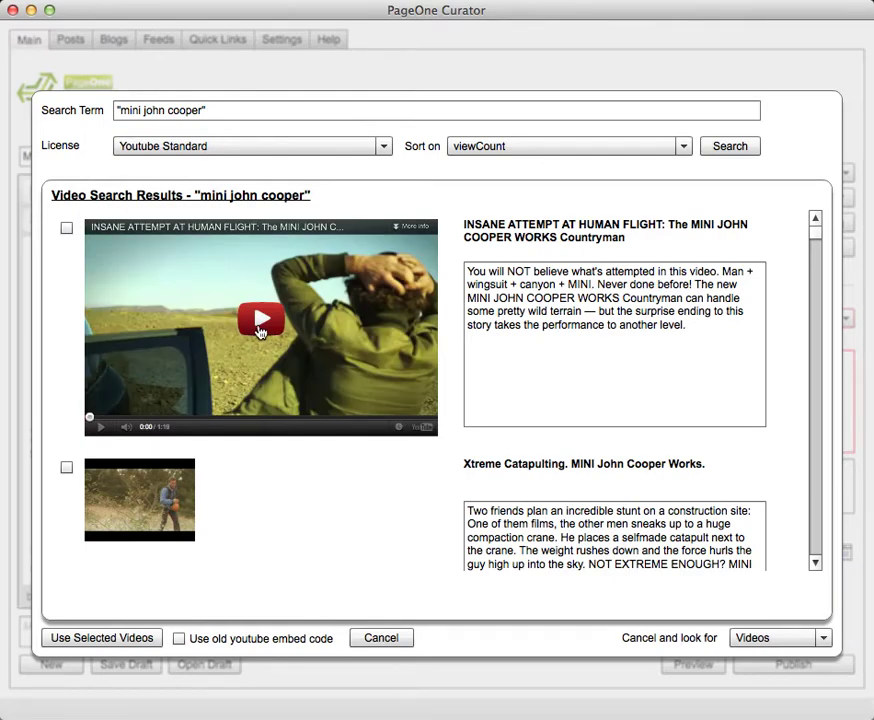
pyautogui.click(259, 320)
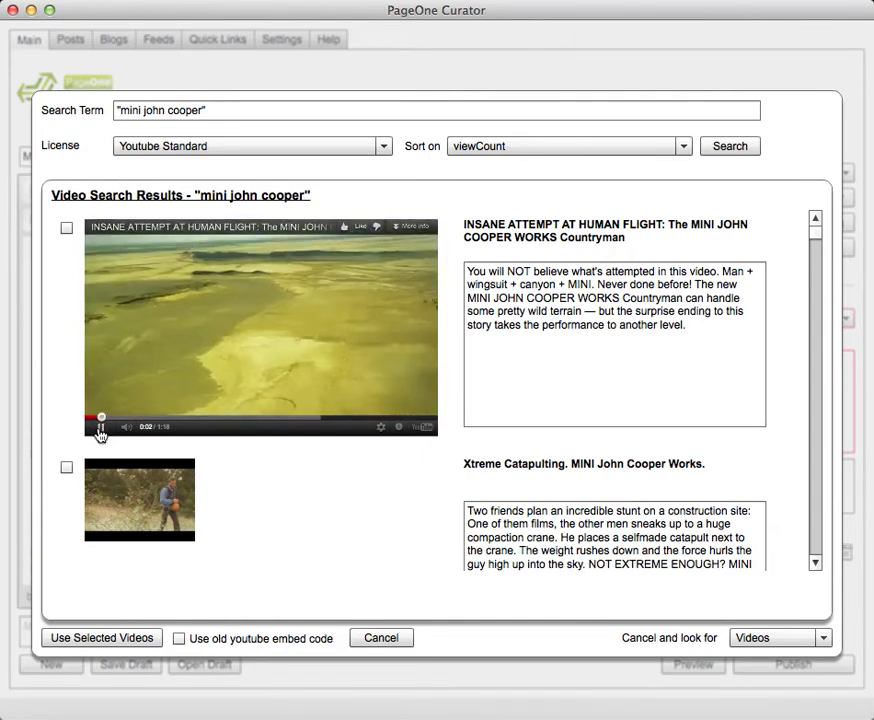
pyautogui.click(100, 430)
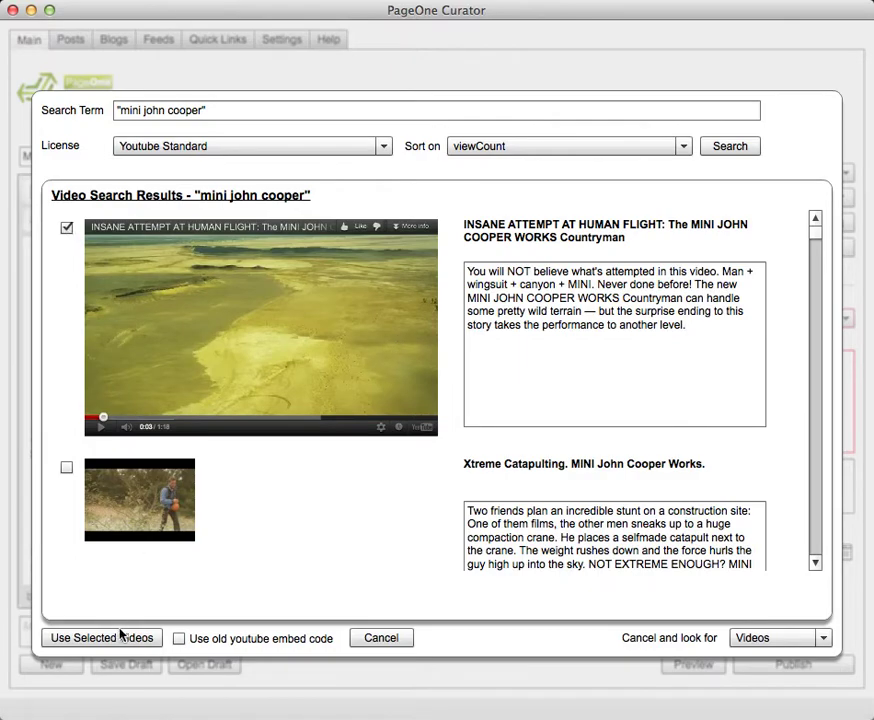
pyautogui.click(88, 640)
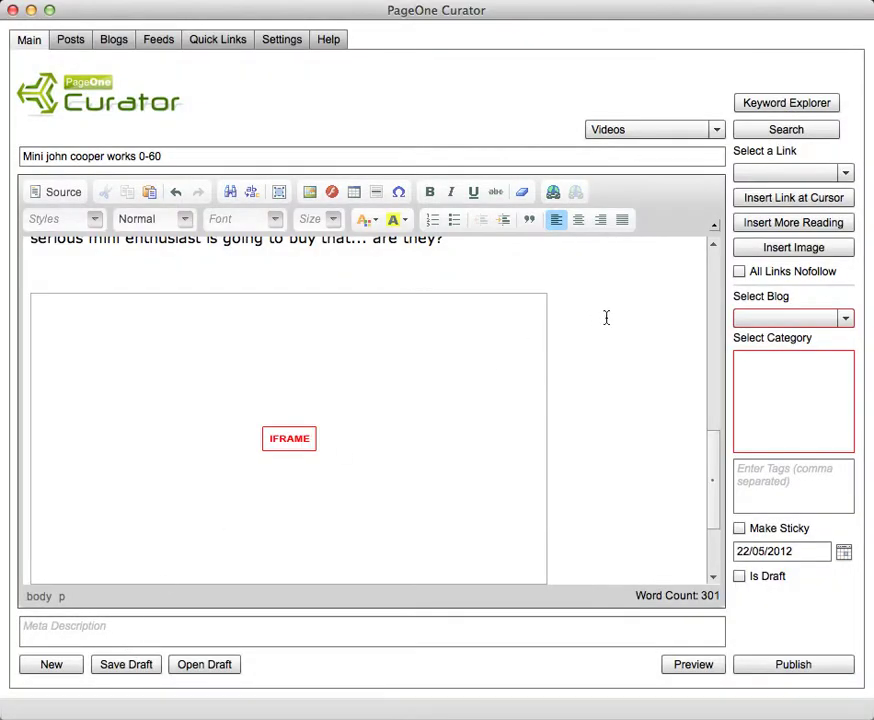
# Write a line above the video about a guy actually flying over a mini.
pyautogui.moveTo(716, 490); pyautogui.dragTo(714, 460)
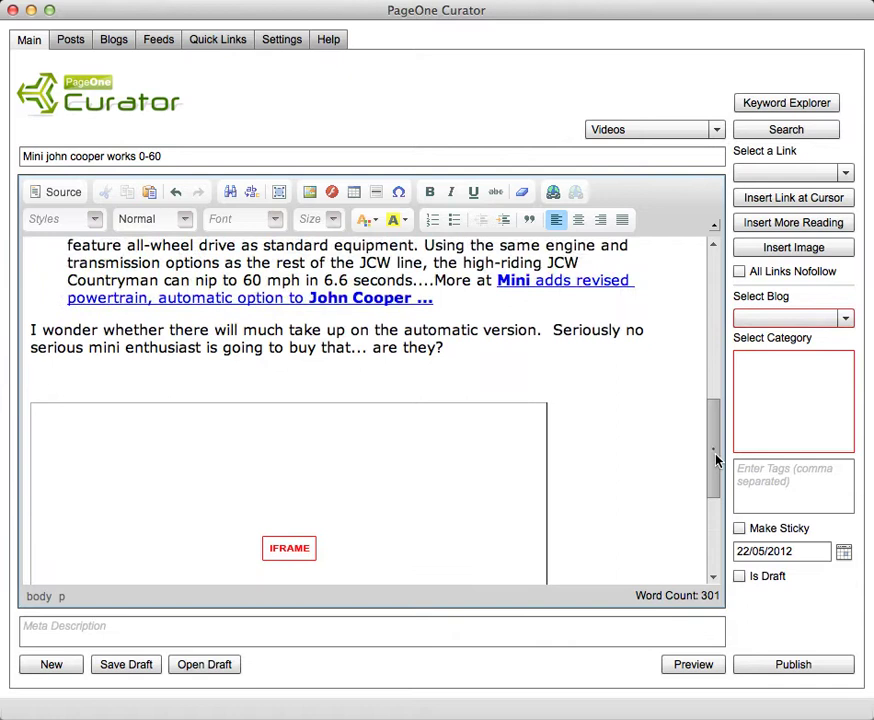
pyautogui.click(489, 375)
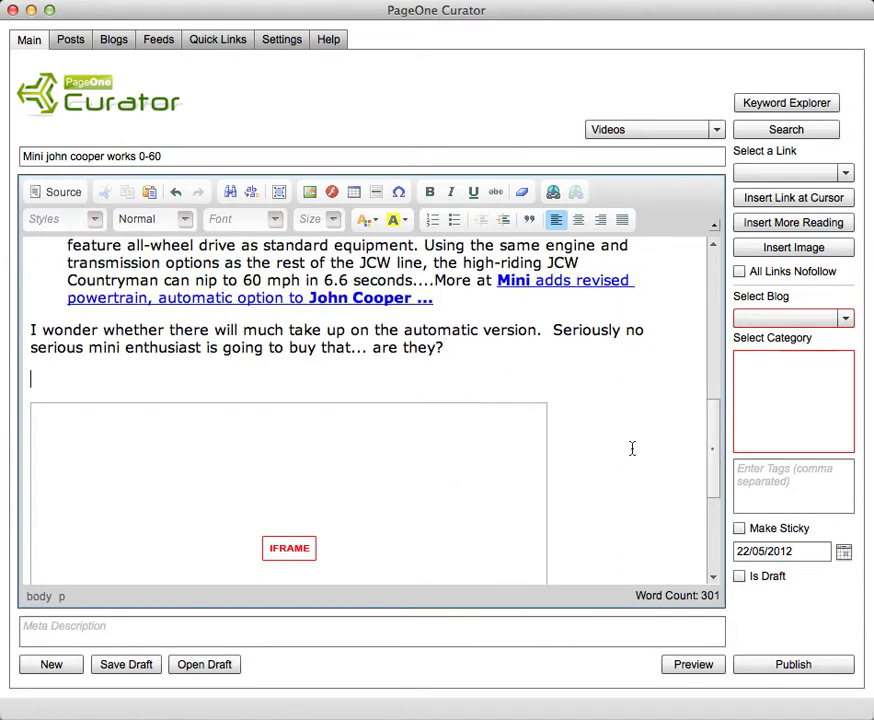
pyautogui.moveTo(718, 437); pyautogui.dragTo(703, 537)
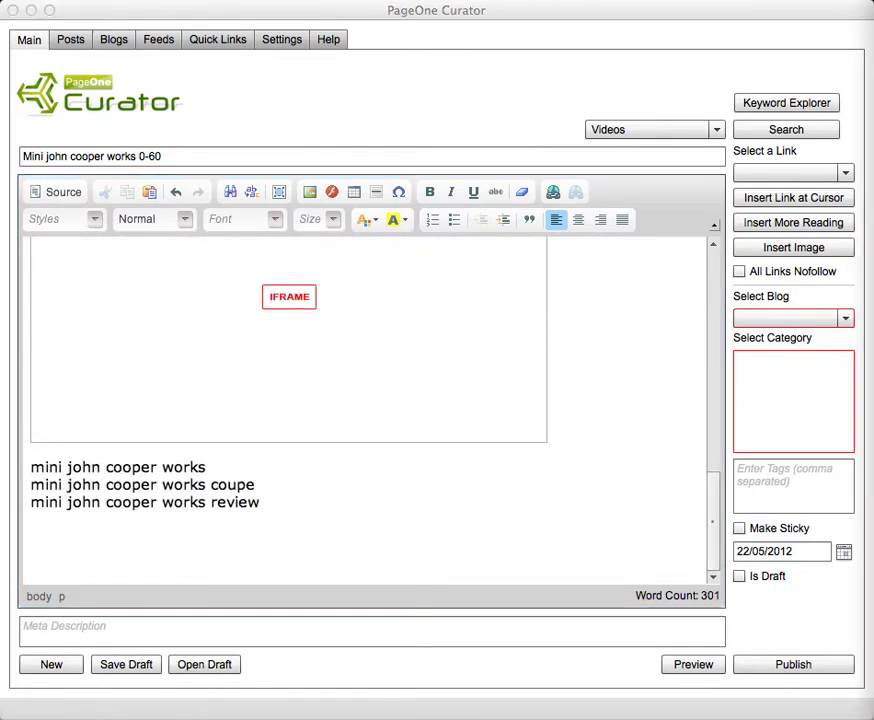
pyautogui.press('super+Tab')
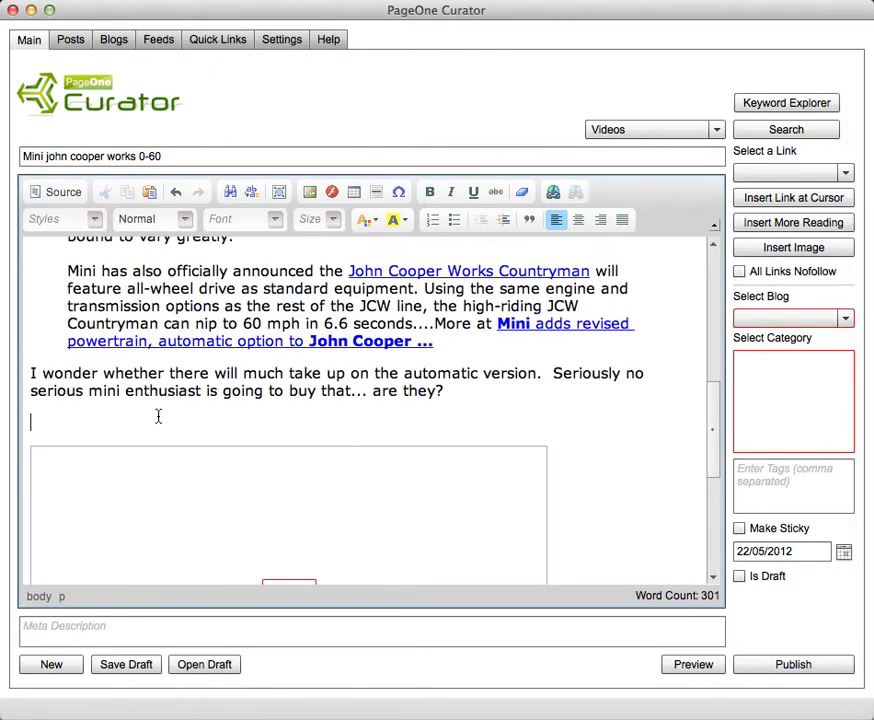
pyautogui.write('Well check out this guy who is actually flying over a mini..')
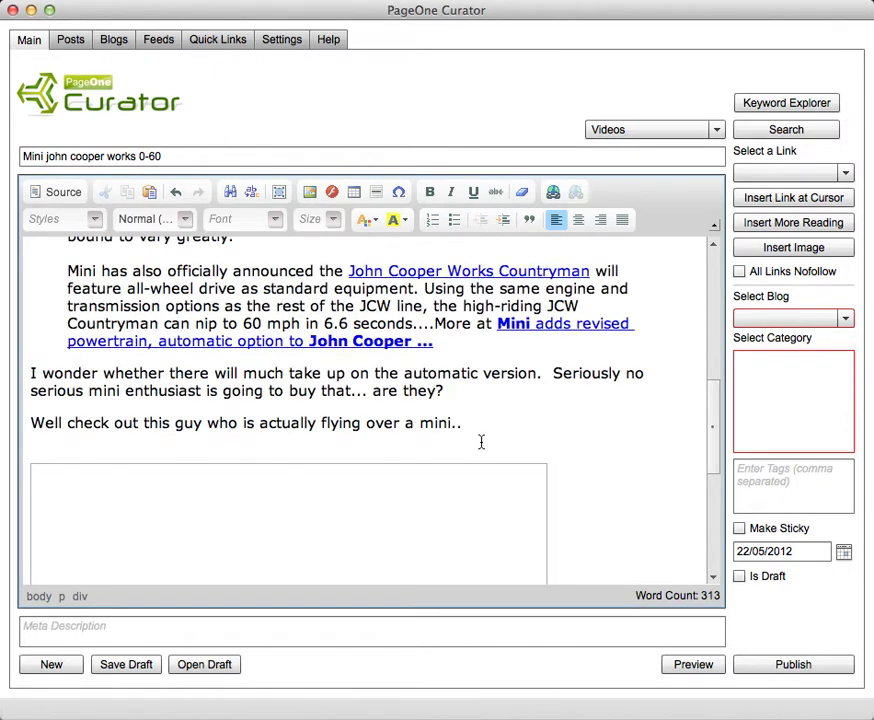
pyautogui.moveTo(712, 426); pyautogui.dragTo(714, 515)
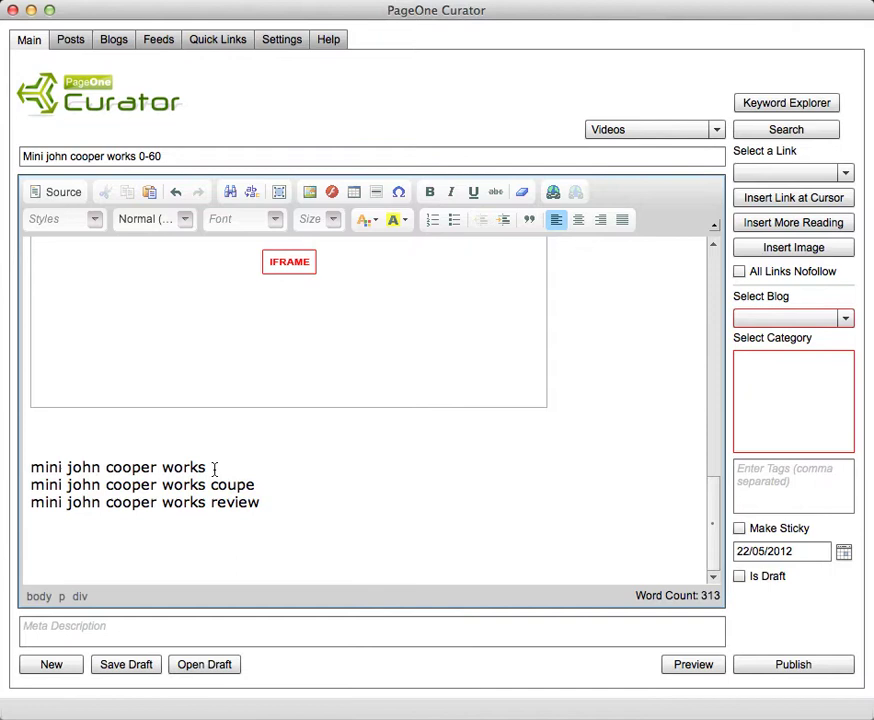
pyautogui.moveTo(214, 469); pyautogui.dragTo(31, 473)
pyautogui.press('super+c')
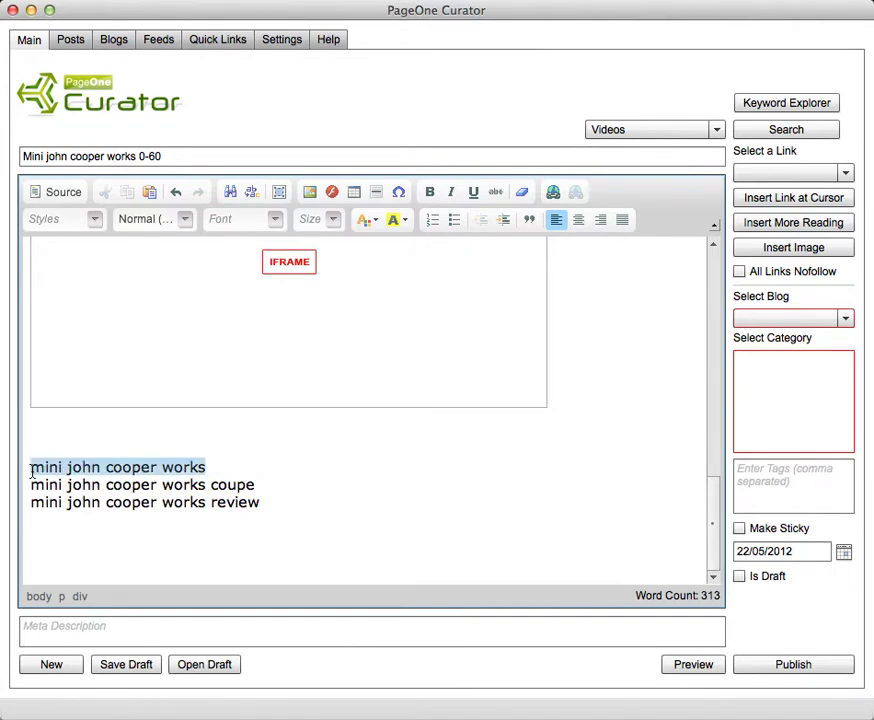
# Search Twitter for 'mini john cooper works' and tick the NextCars tweet.
pyautogui.click(696, 131)
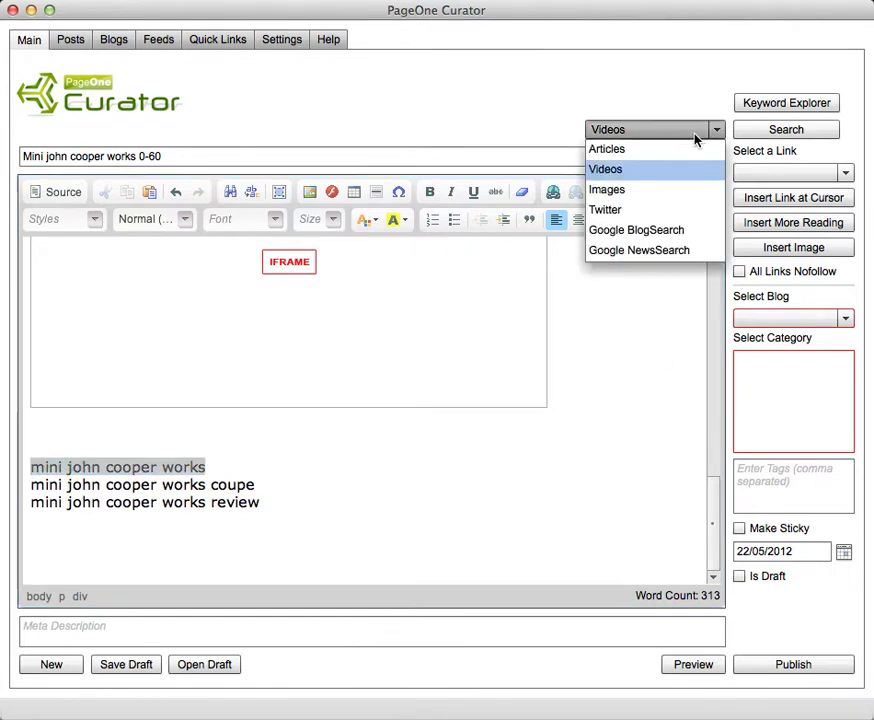
pyautogui.click(607, 211)
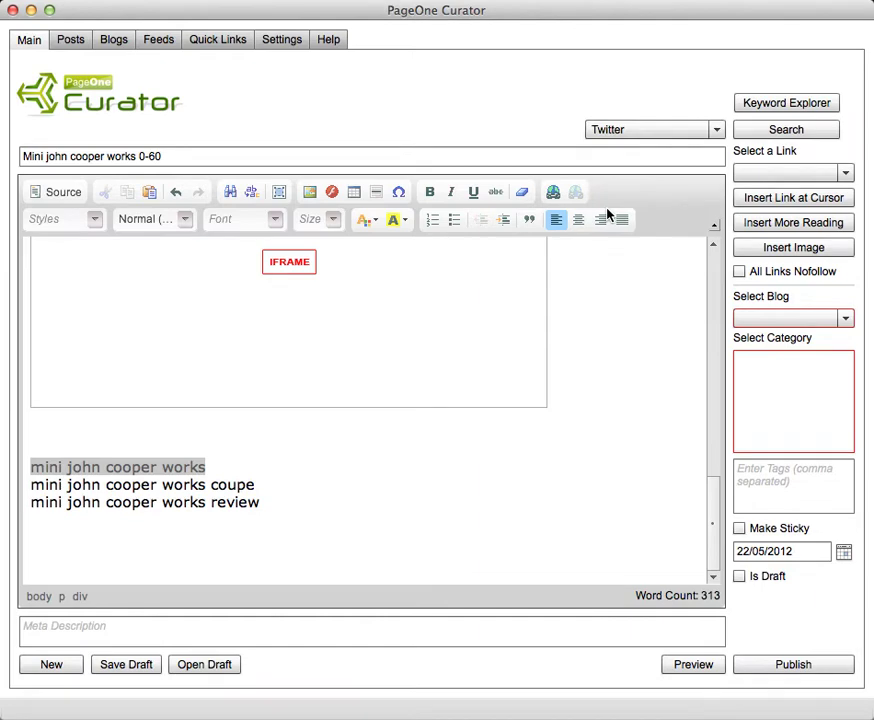
pyautogui.click(748, 131)
pyautogui.click(363, 111)
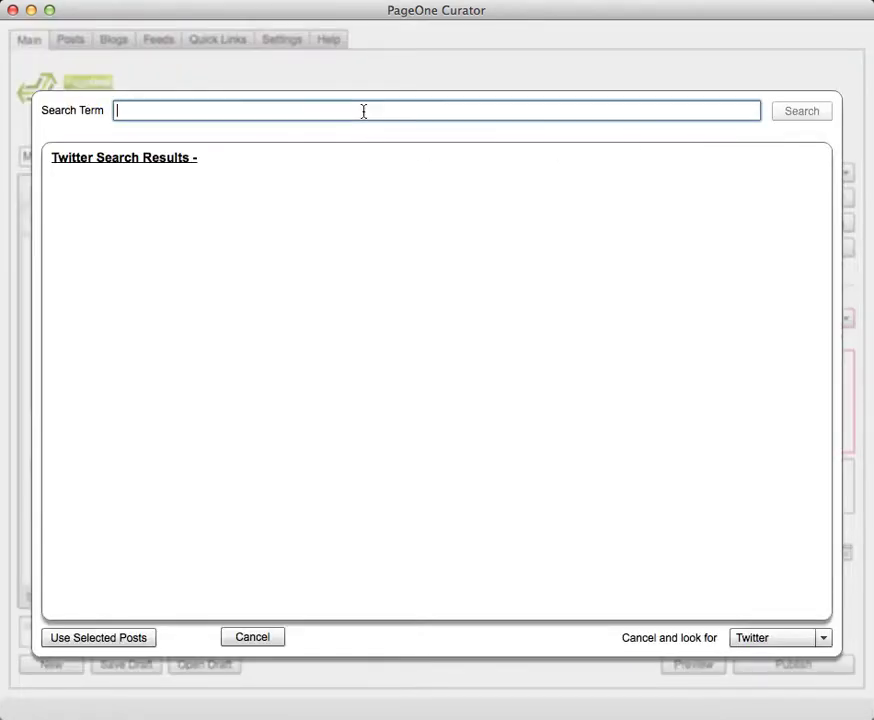
pyautogui.press('super+v')
pyautogui.press('Return')
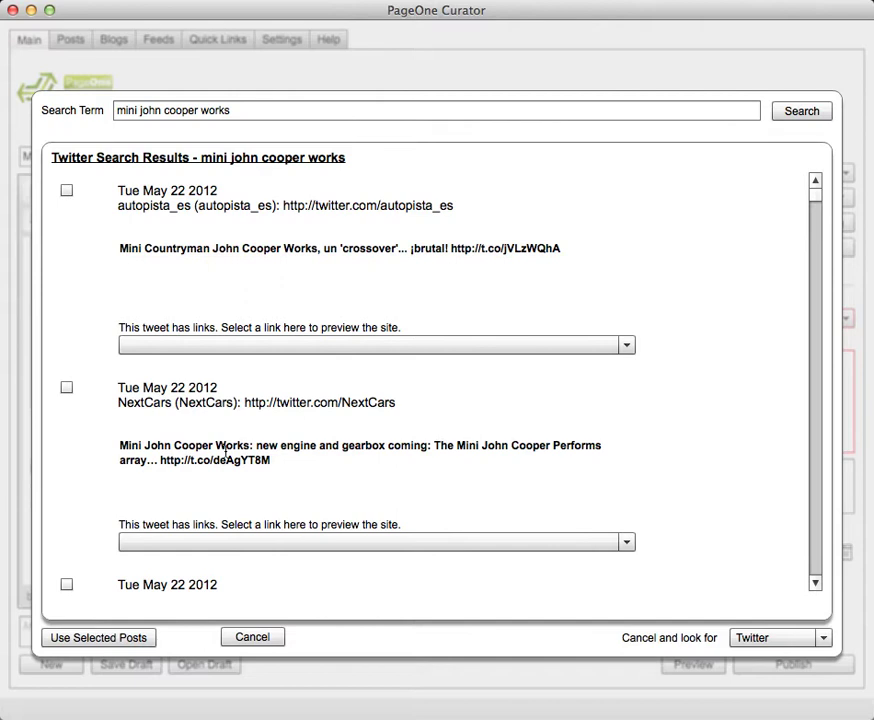
pyautogui.click(67, 389)
# Preview the site linked in the NextCars tweet, then insert the tweet into the post.
pyautogui.click(376, 545)
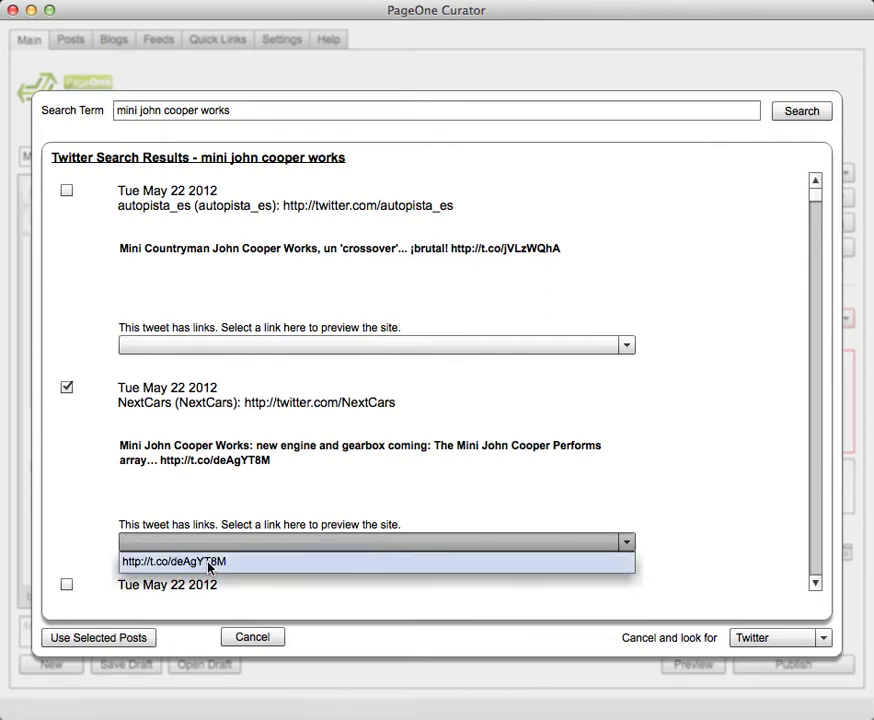
pyautogui.click(209, 562)
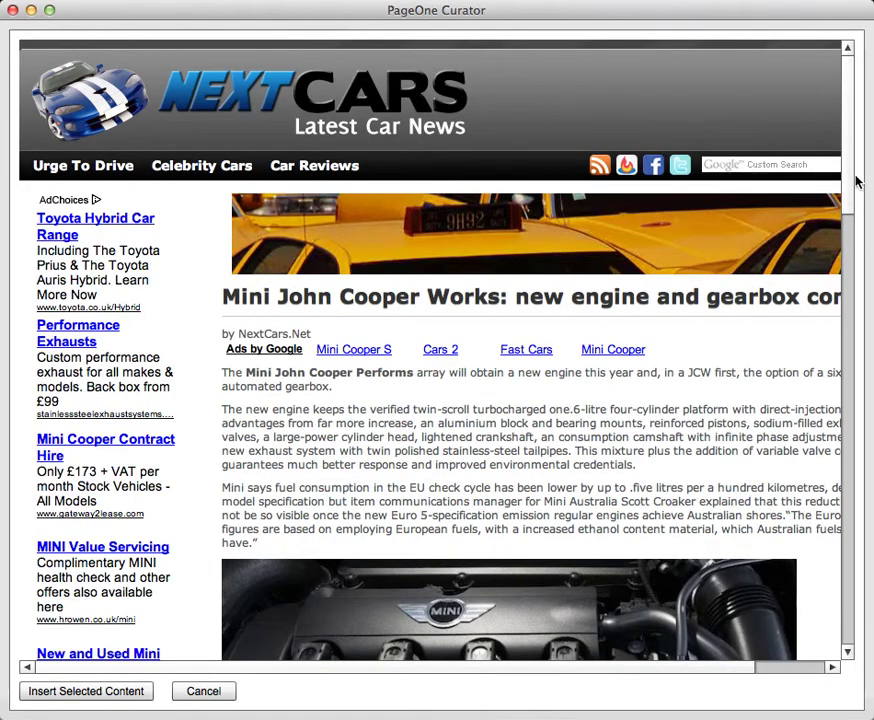
pyautogui.moveTo(850, 180); pyautogui.dragTo(850, 379)
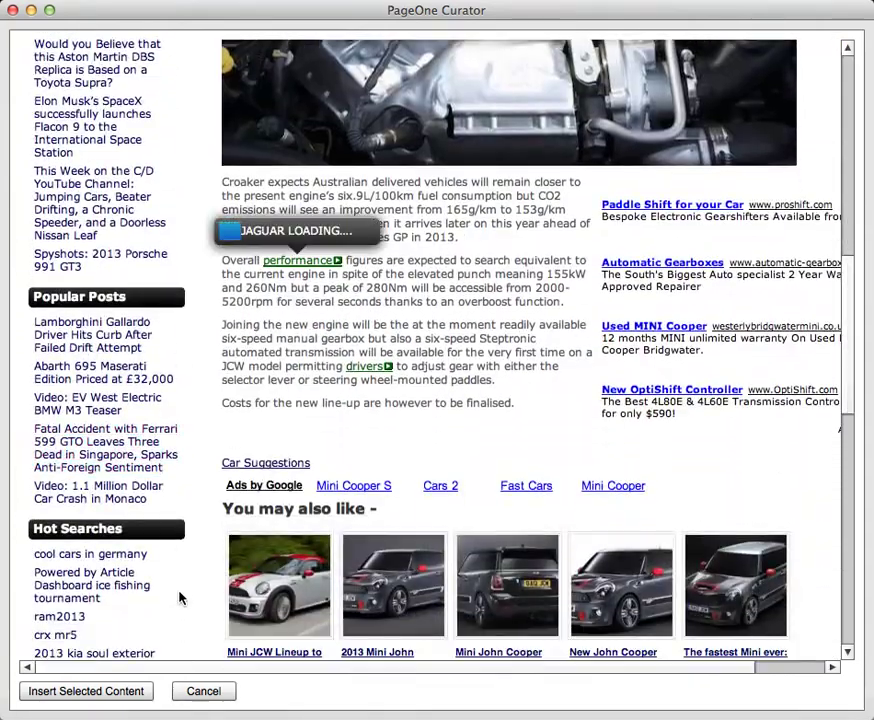
pyautogui.click(195, 691)
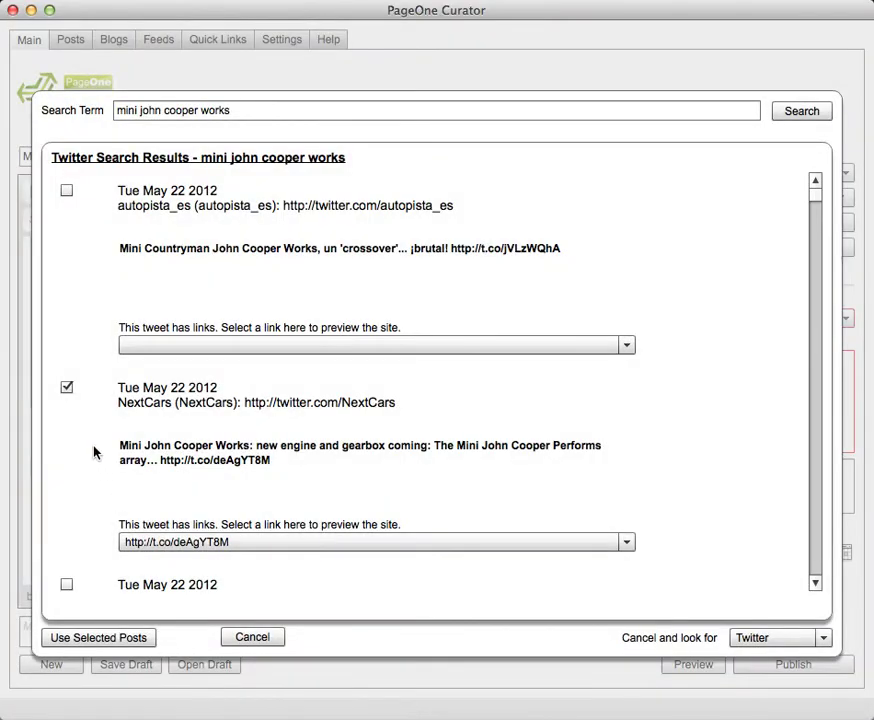
pyautogui.click(96, 634)
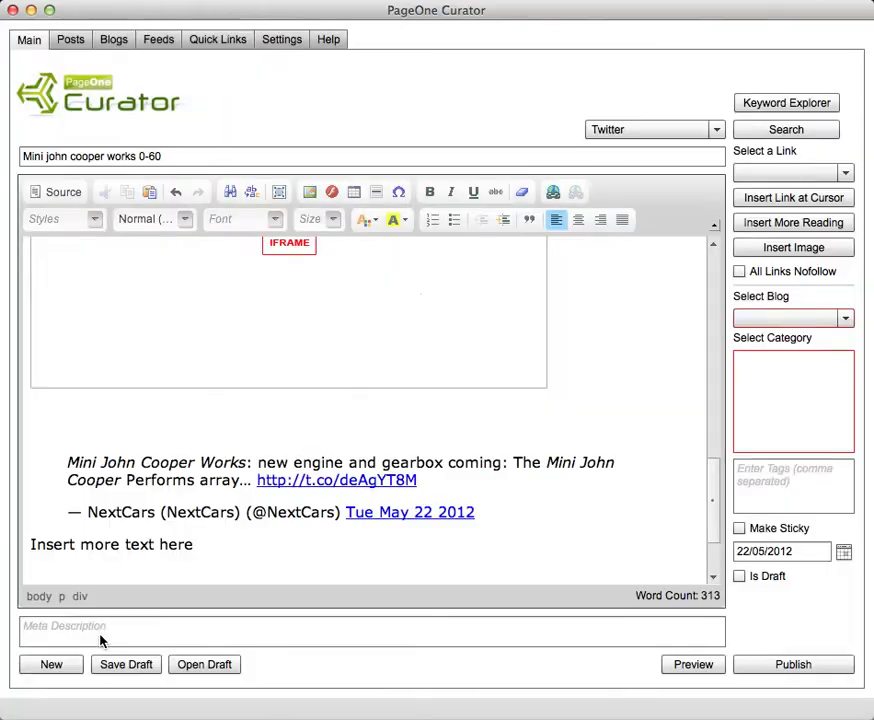
# Delete everything from 'Insert more text here' through the last keyword line below the tweet.
pyautogui.moveTo(67, 463); pyautogui.dragTo(497, 521)
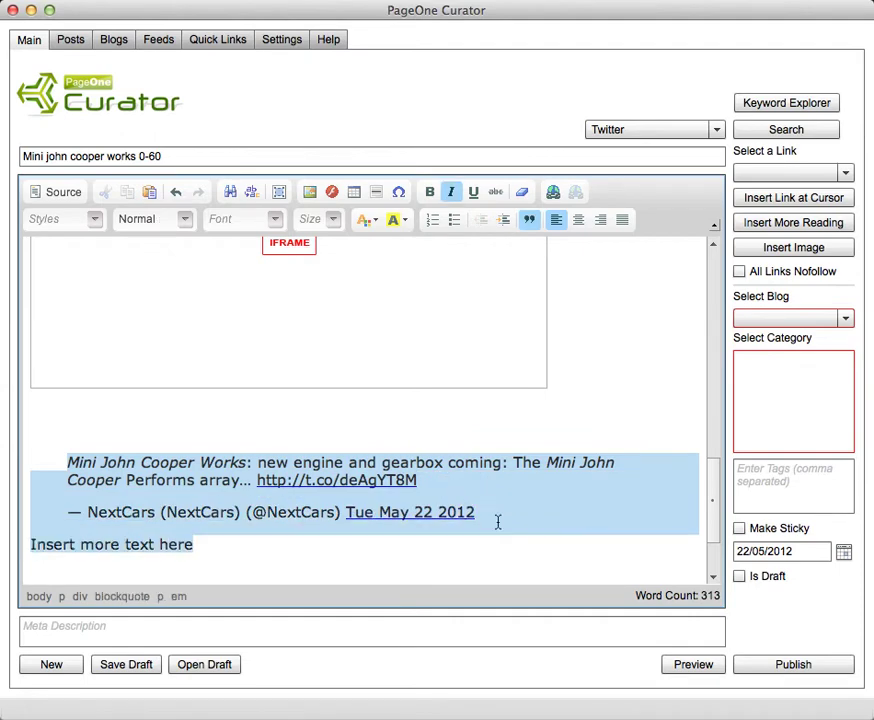
pyautogui.click(268, 548)
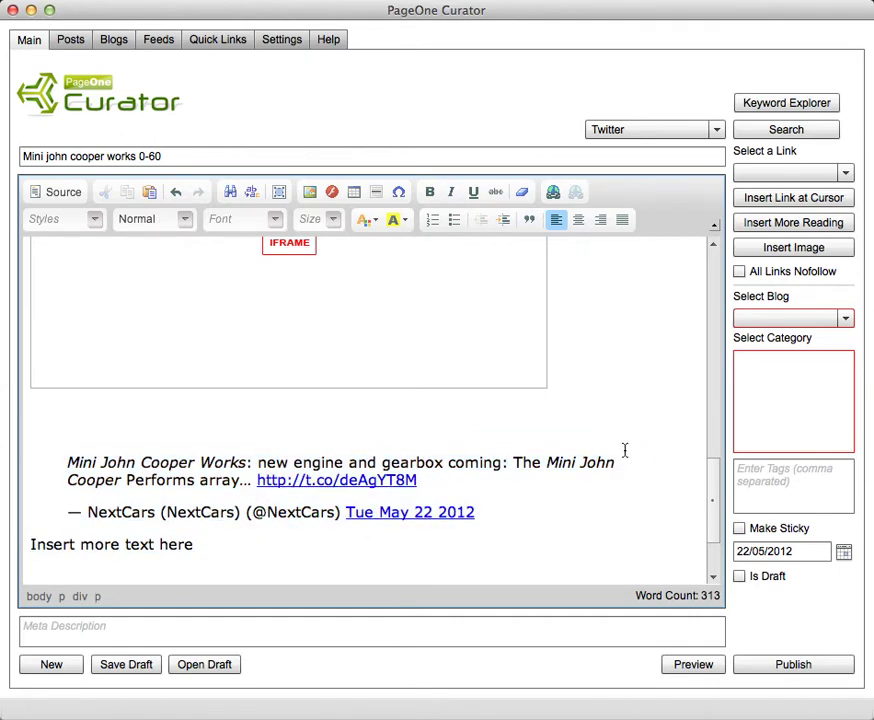
pyautogui.moveTo(714, 495); pyautogui.dragTo(714, 529)
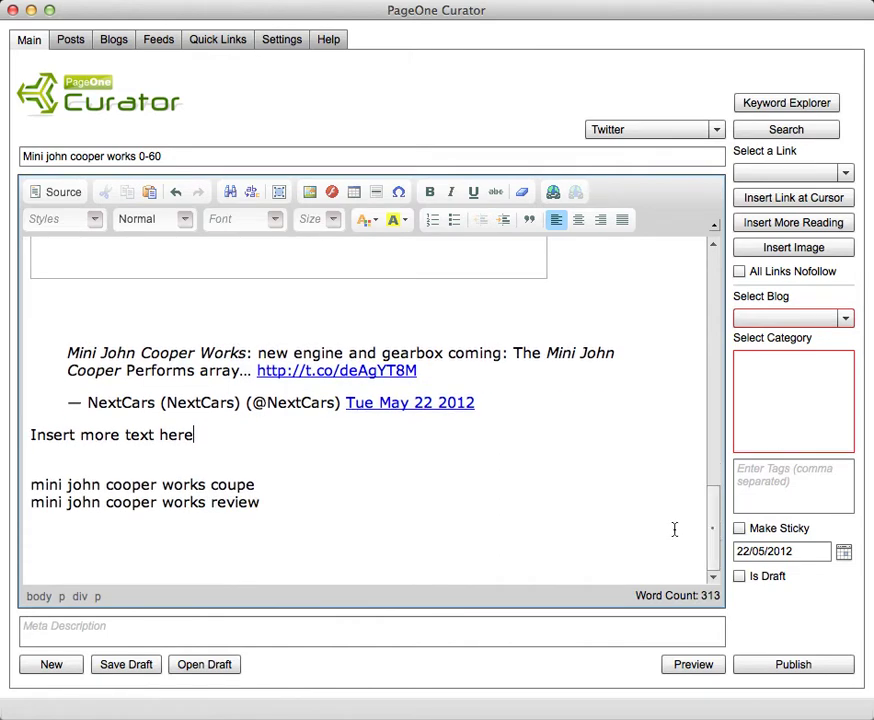
pyautogui.moveTo(121, 548); pyautogui.dragTo(25, 430)
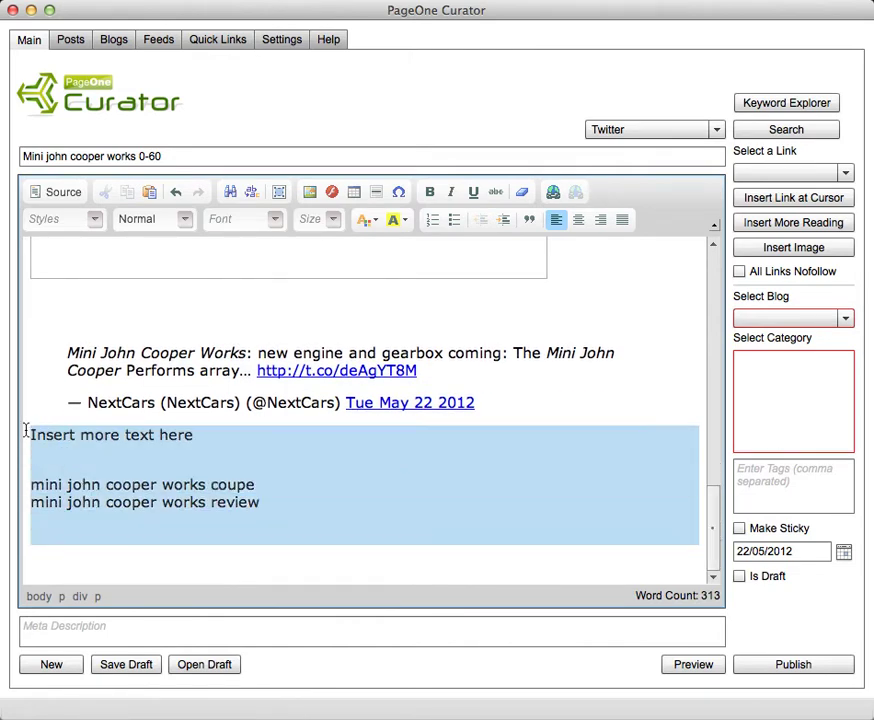
pyautogui.press('BackSpace')
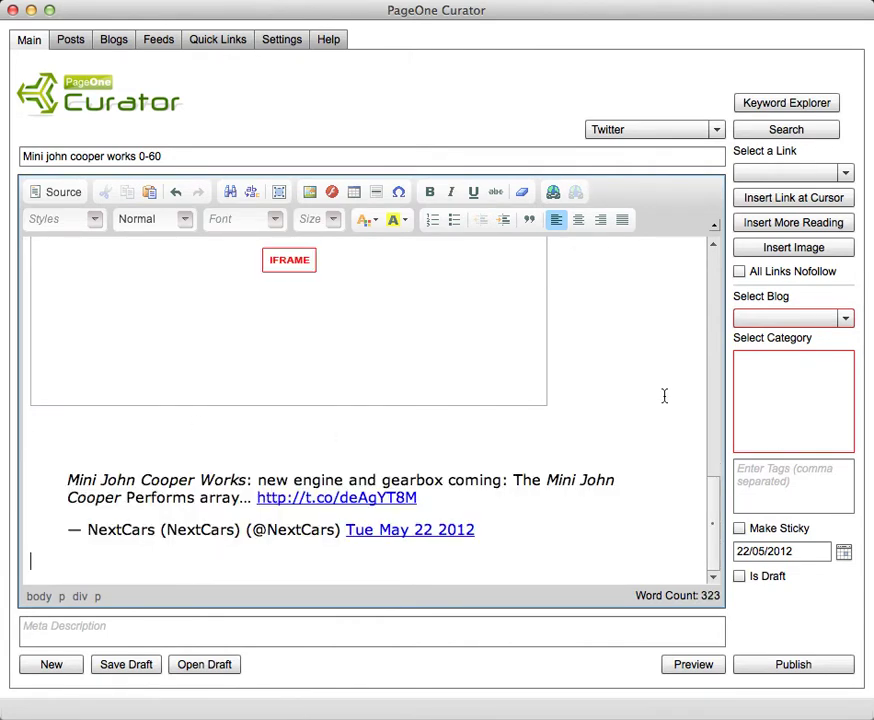
pyautogui.moveTo(714, 542)
pyautogui.mouseDown()
pyautogui.moveTo(708, 306)
pyautogui.moveTo(706, 550)
pyautogui.mouseUp()
pyautogui.click(265, 636)
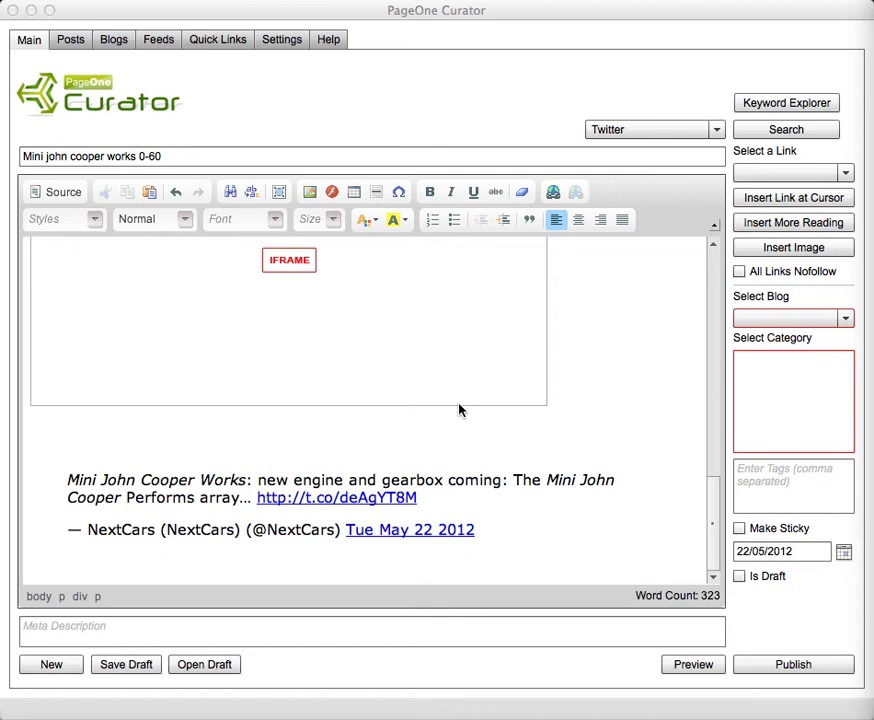
# Paste the meta description and append 'with paddle shifts' to the post title.
pyautogui.click(393, 628)
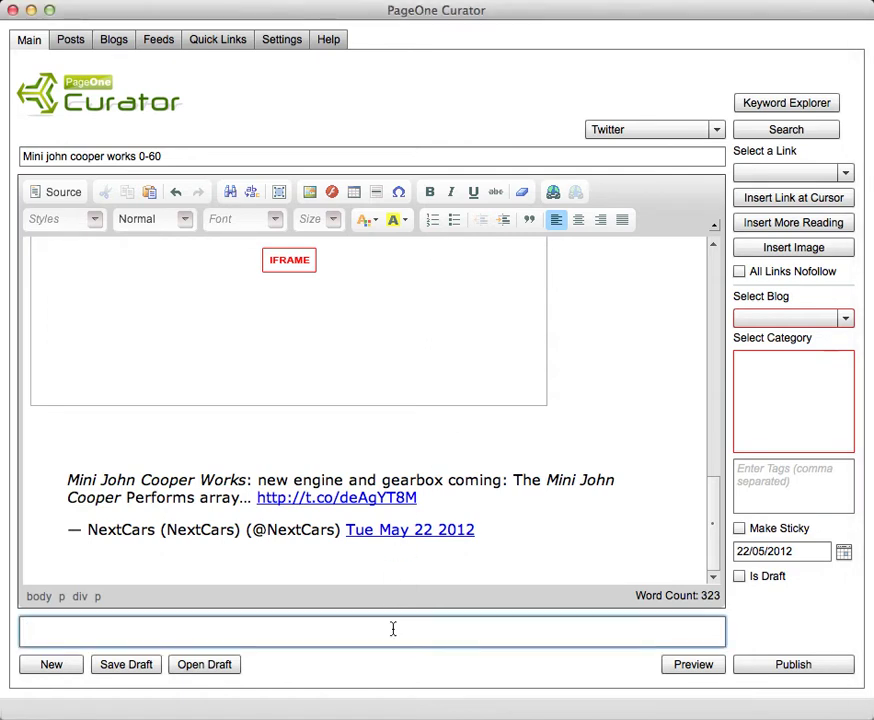
pyautogui.write('An updated version of the mini cooper has just been released.  With paddle shifts and 6.6 0-60 - its an incredible drive.')
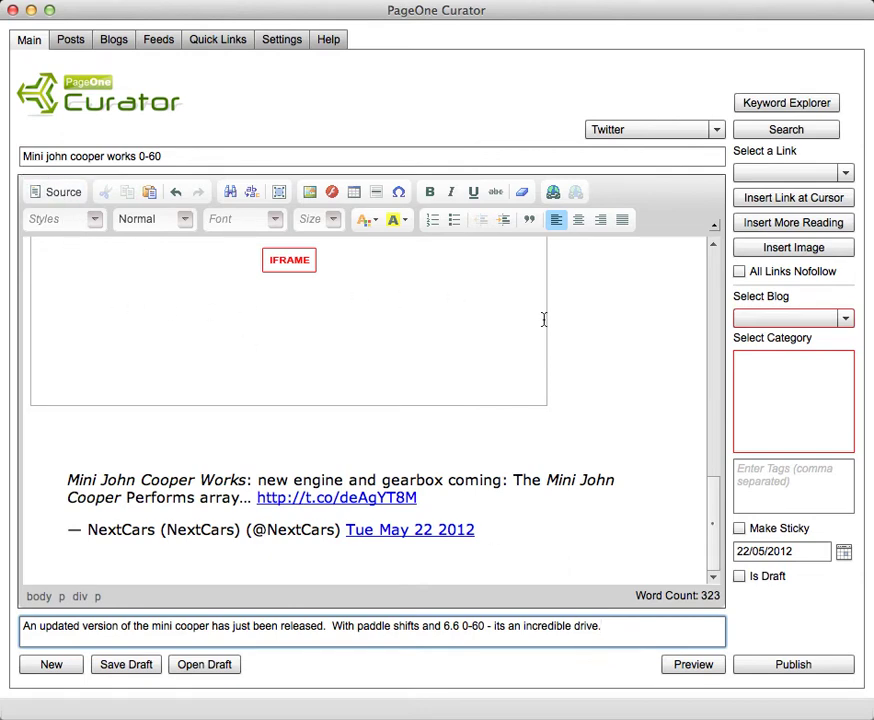
pyautogui.scroll(10, 542, 318)
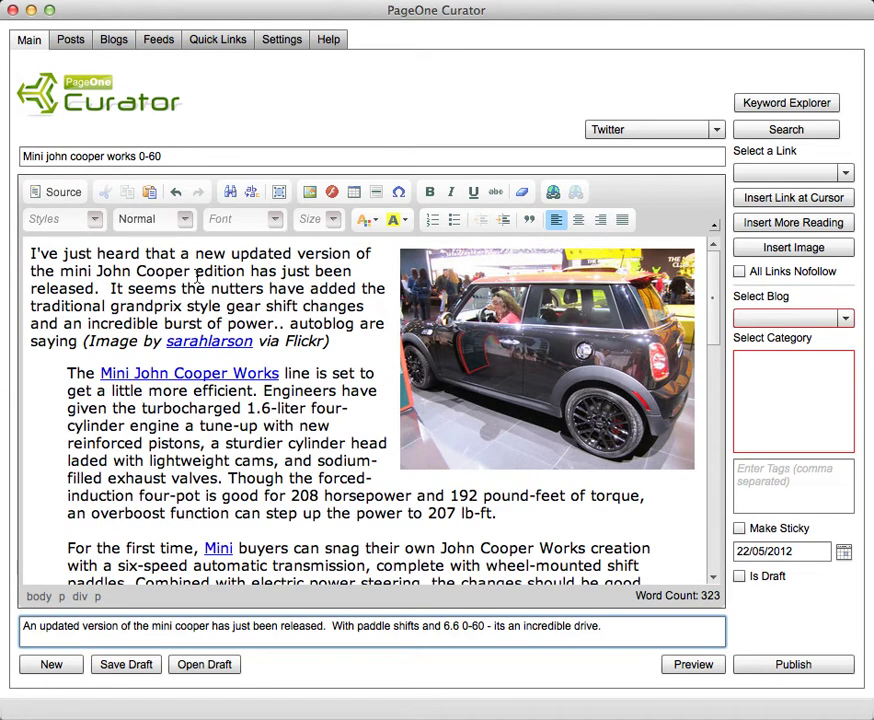
pyautogui.click(178, 155)
pyautogui.write('with')
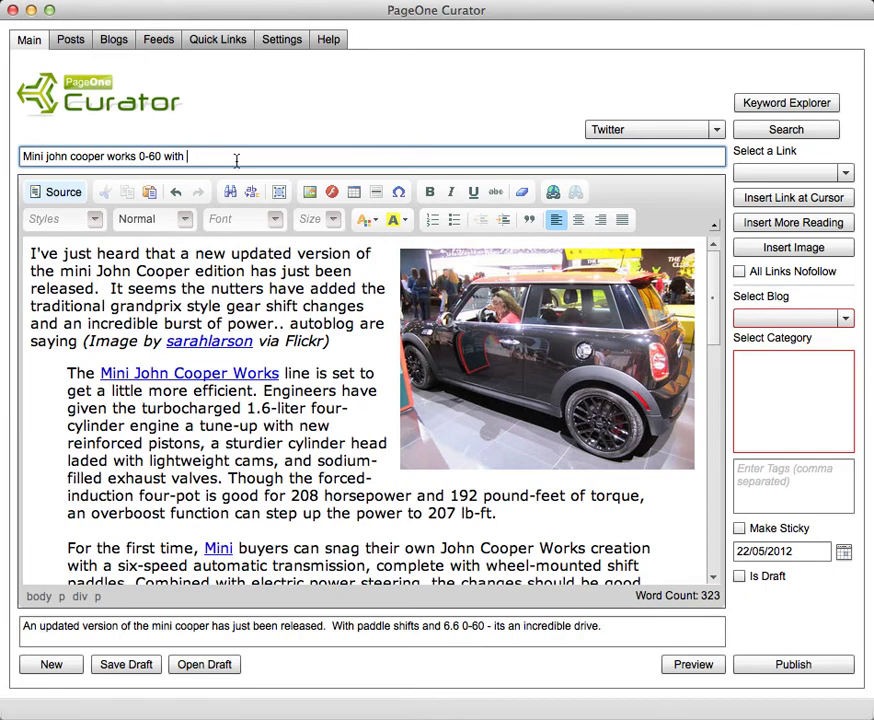
pyautogui.write('paddle shifts')
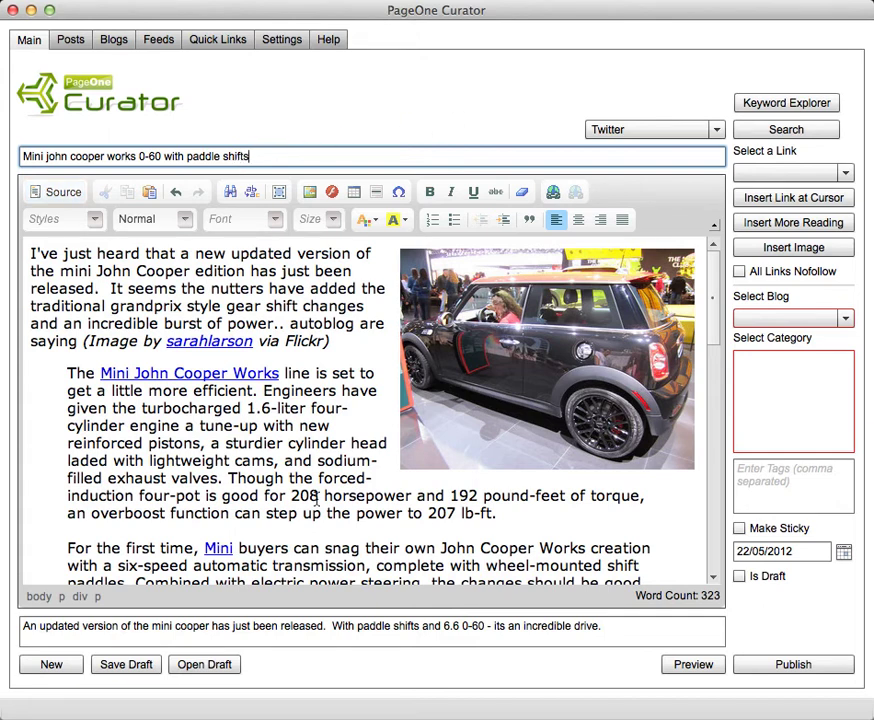
# Publish the post to the Second Hand Minis blog under the News category.
pyautogui.moveTo(787, 401)
pyautogui.click(846, 318)
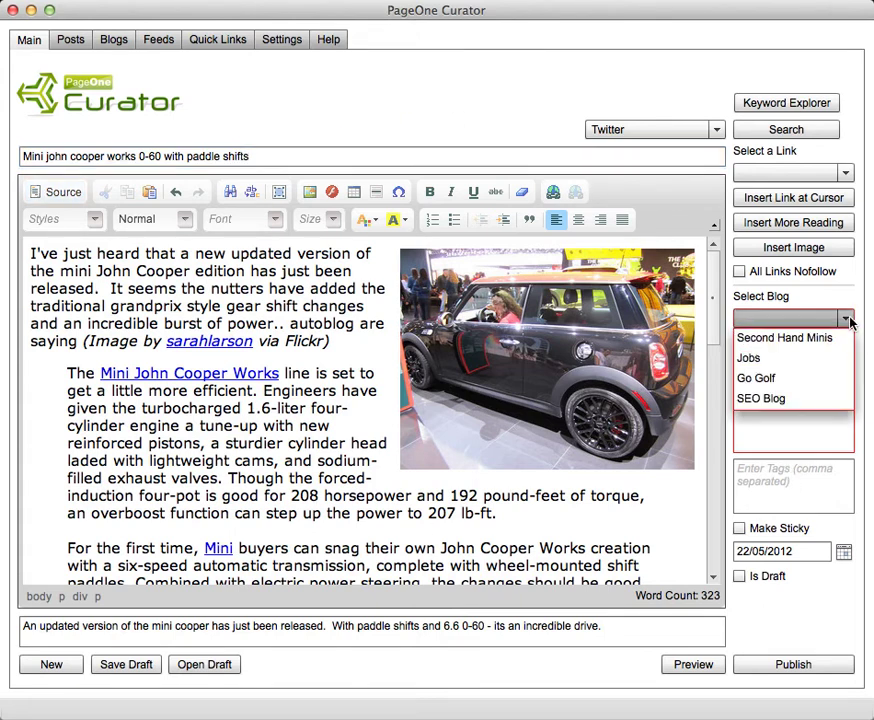
pyautogui.click(775, 340)
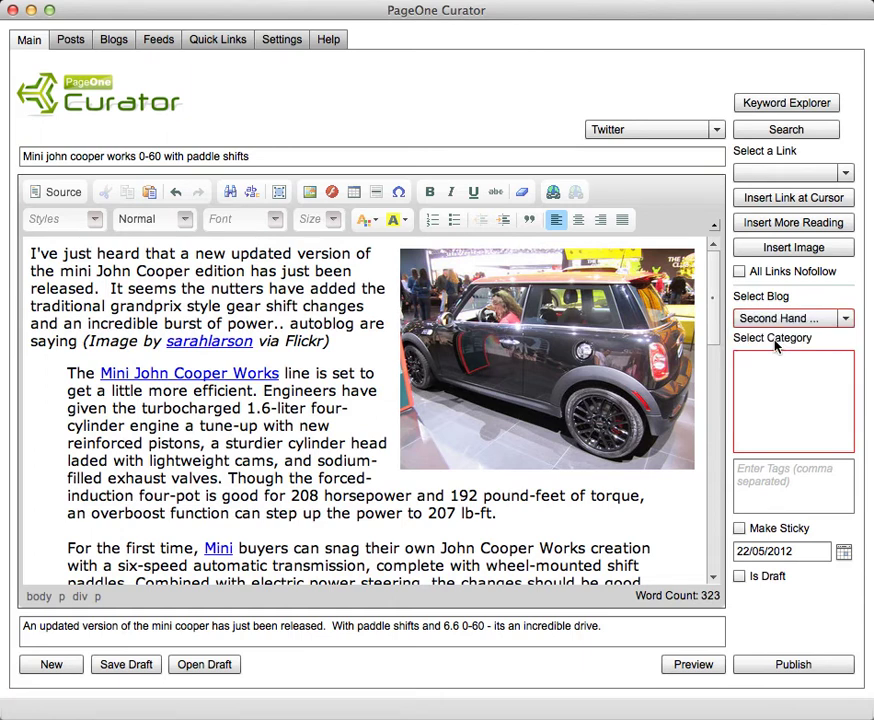
pyautogui.click(757, 365)
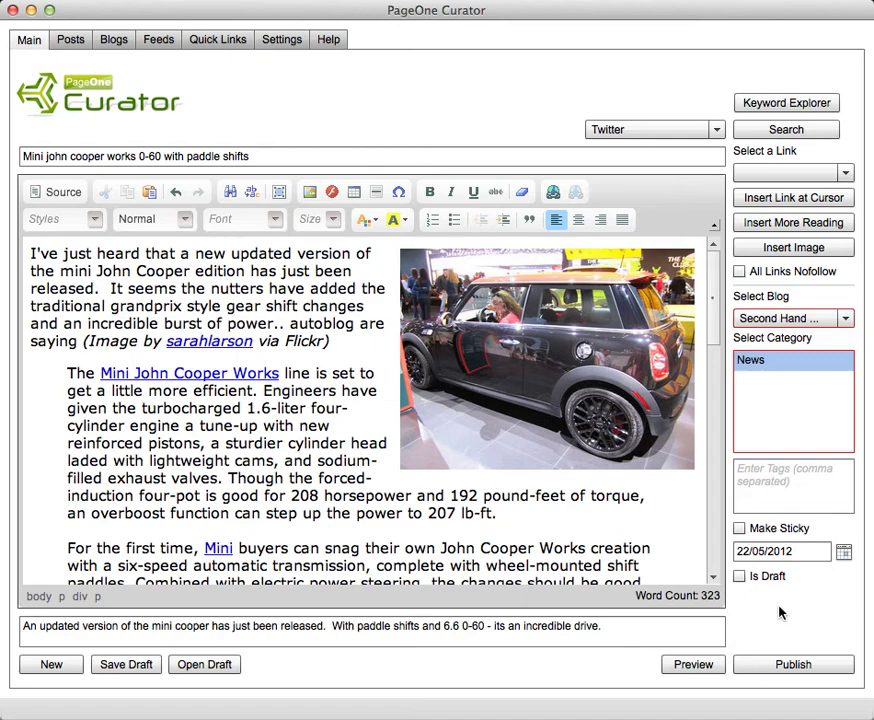
pyautogui.click(788, 666)
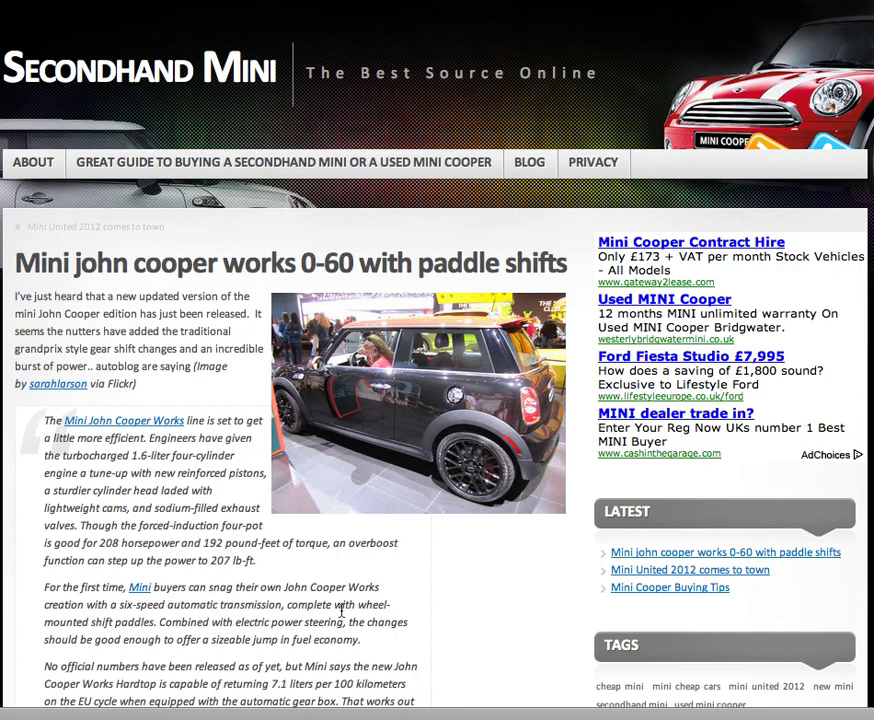
# Scroll down the live Secondhand Mini post past the image and YouTube video to the NextCars tweet.
pyautogui.scroll(-3, 341, 610)
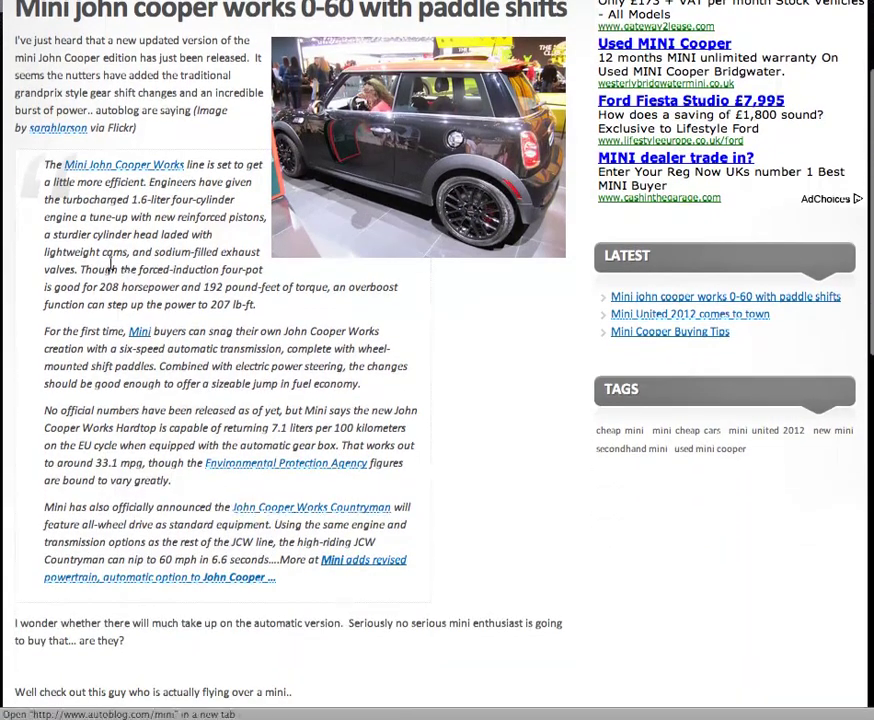
pyautogui.scroll(-1, 377, 640)
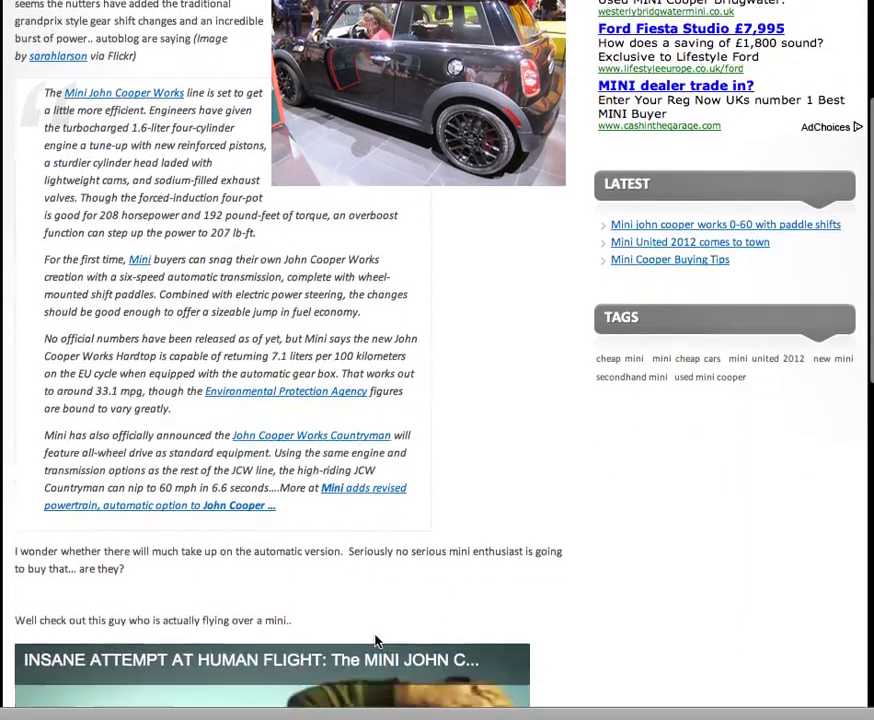
pyautogui.scroll(-1, 390, 612)
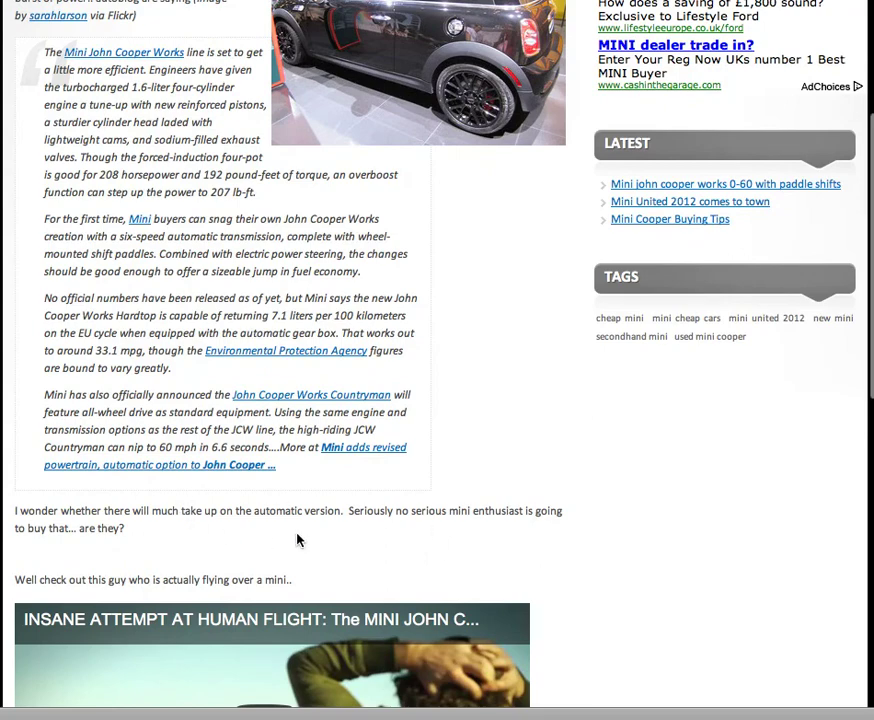
pyautogui.scroll(-4, 552, 547)
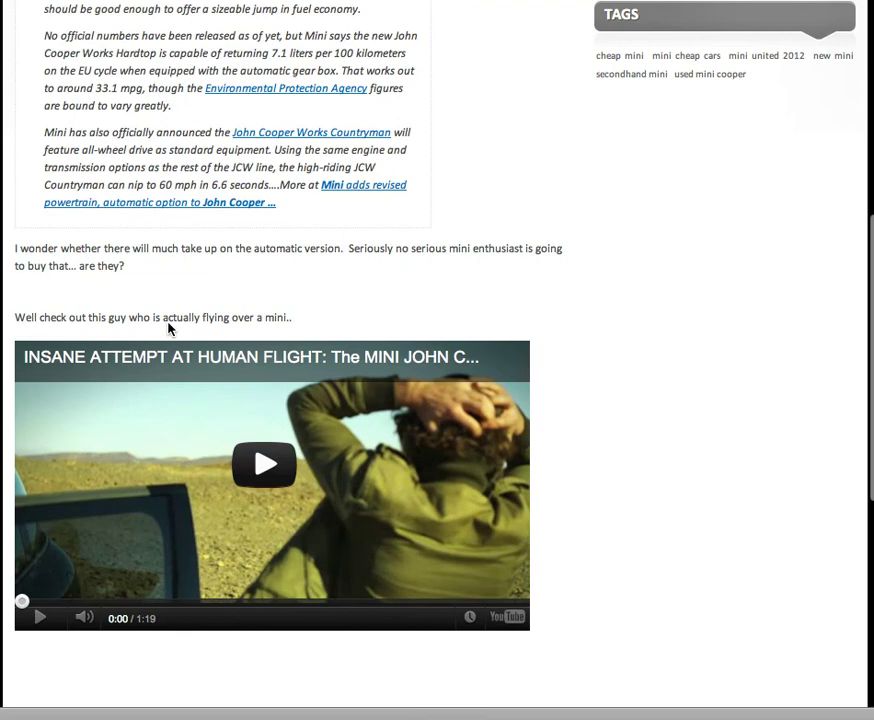
pyautogui.scroll(-1, 616, 484)
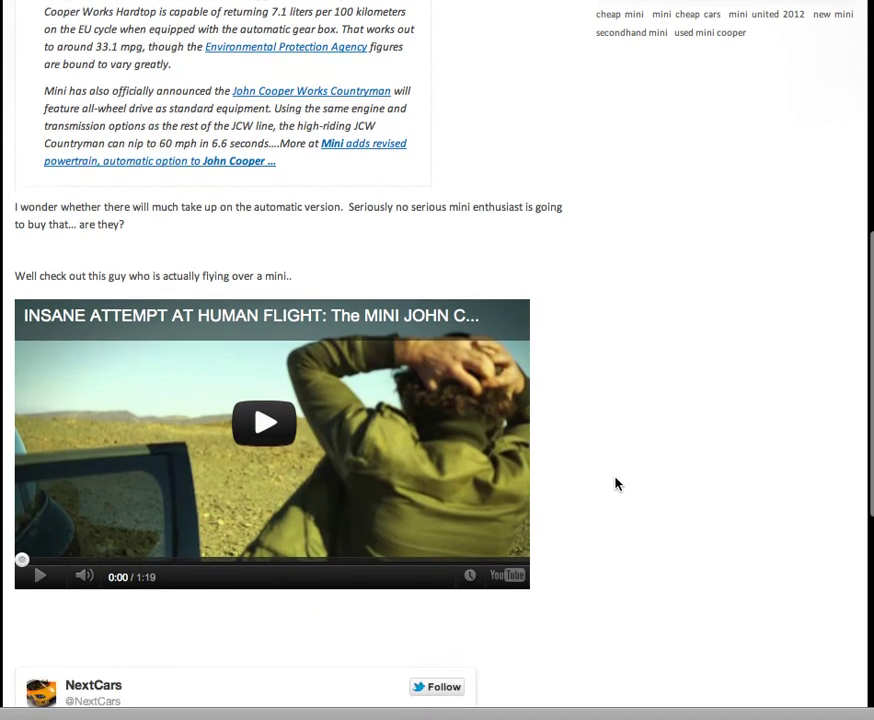
pyautogui.scroll(-5, 616, 484)
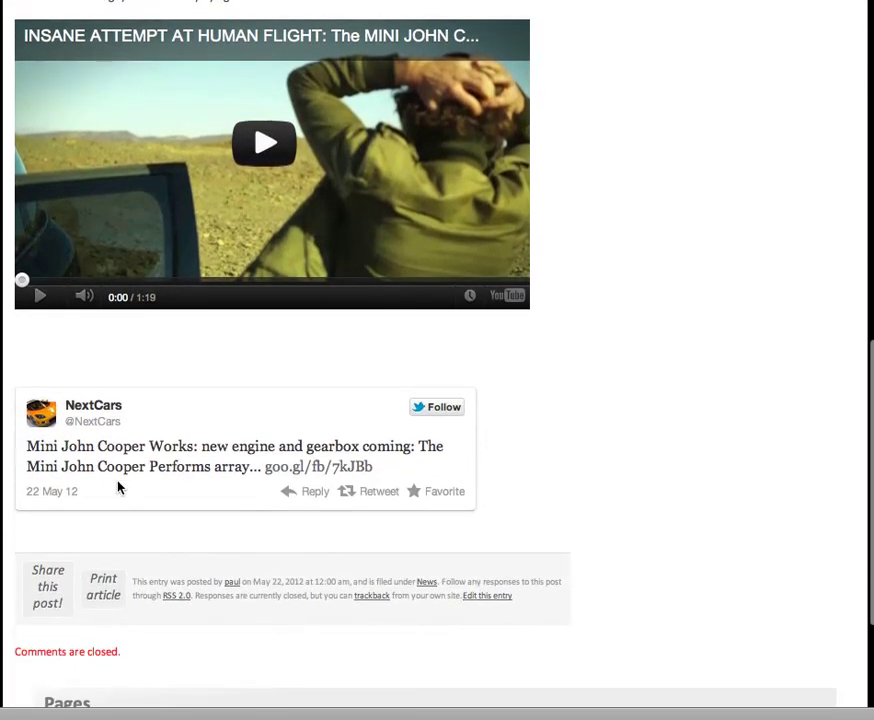